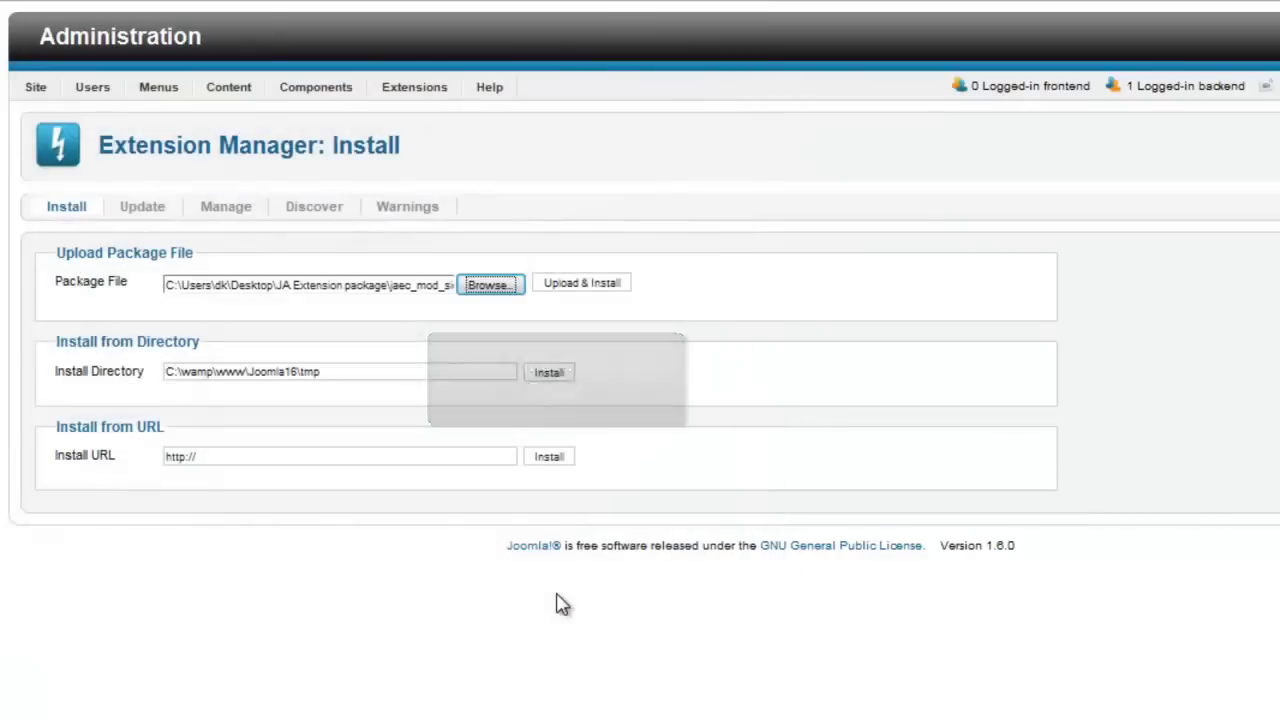
Step: Upload and install the chosen JA Side News package file, and open the Module Manager
{"action": "left_click", "coordinate": [611, 290]}
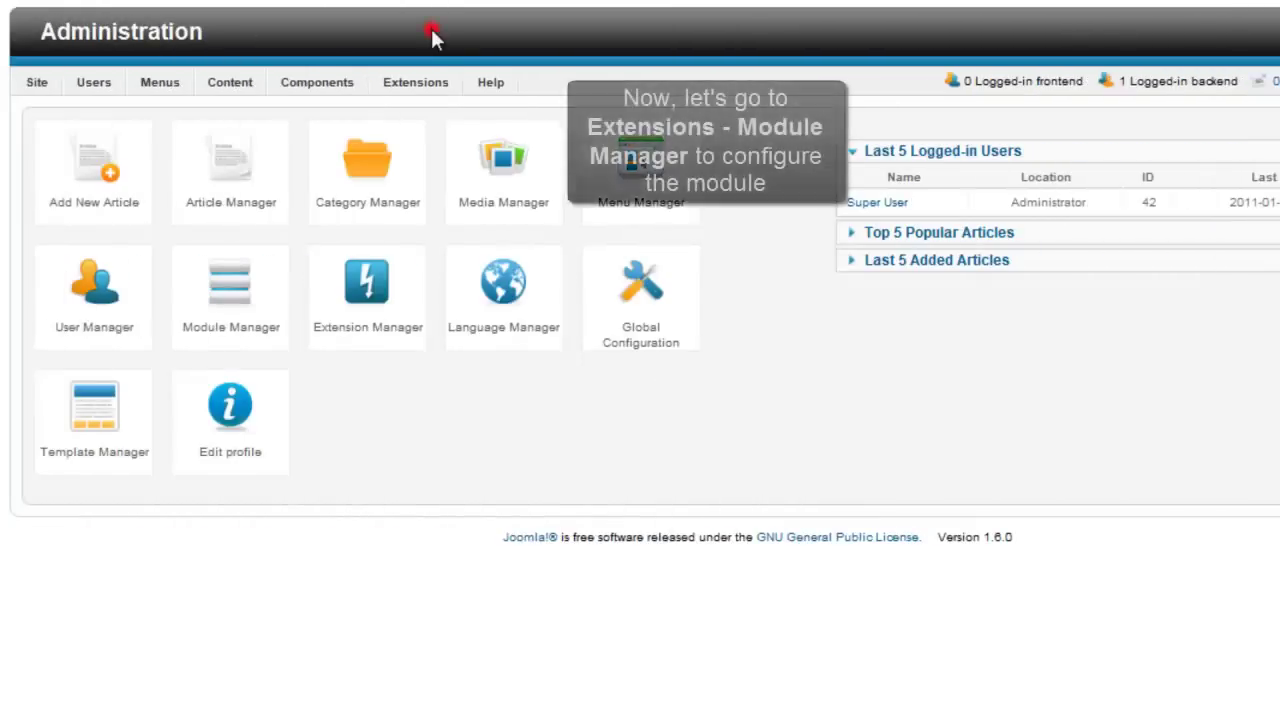
{"action": "mouse_move", "coordinate": [415, 84]}
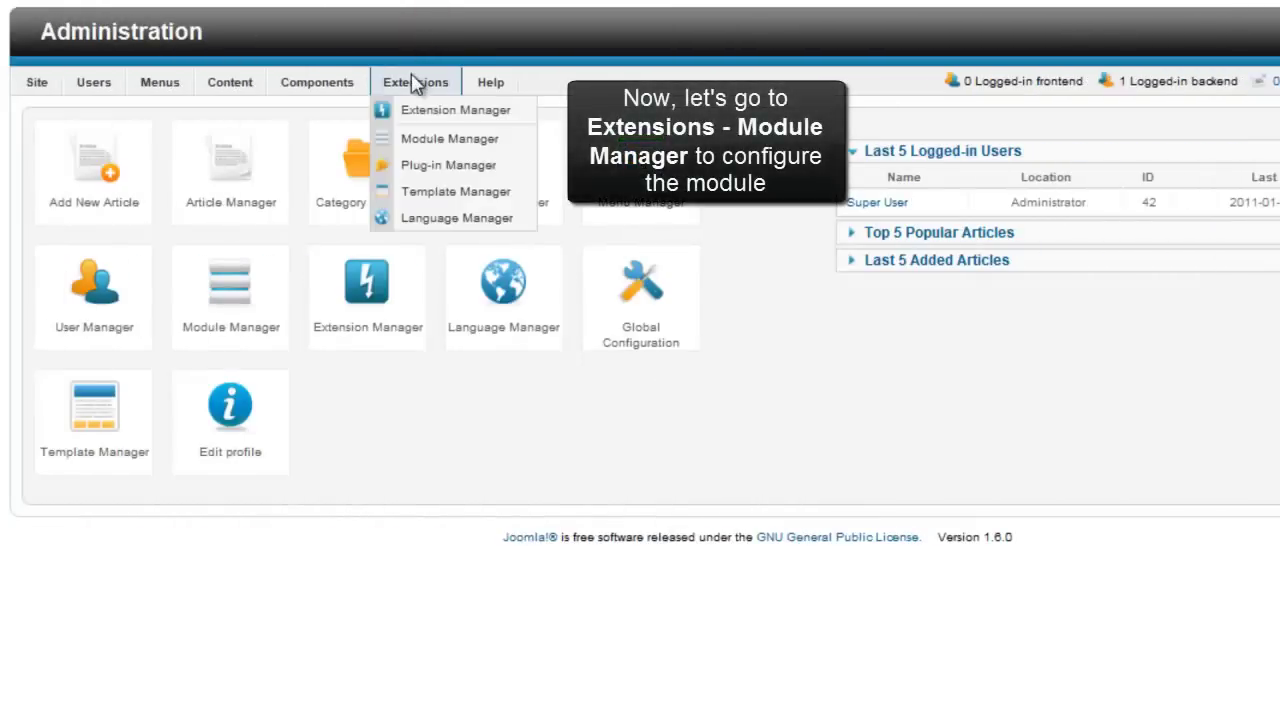
{"action": "left_click", "coordinate": [432, 140]}
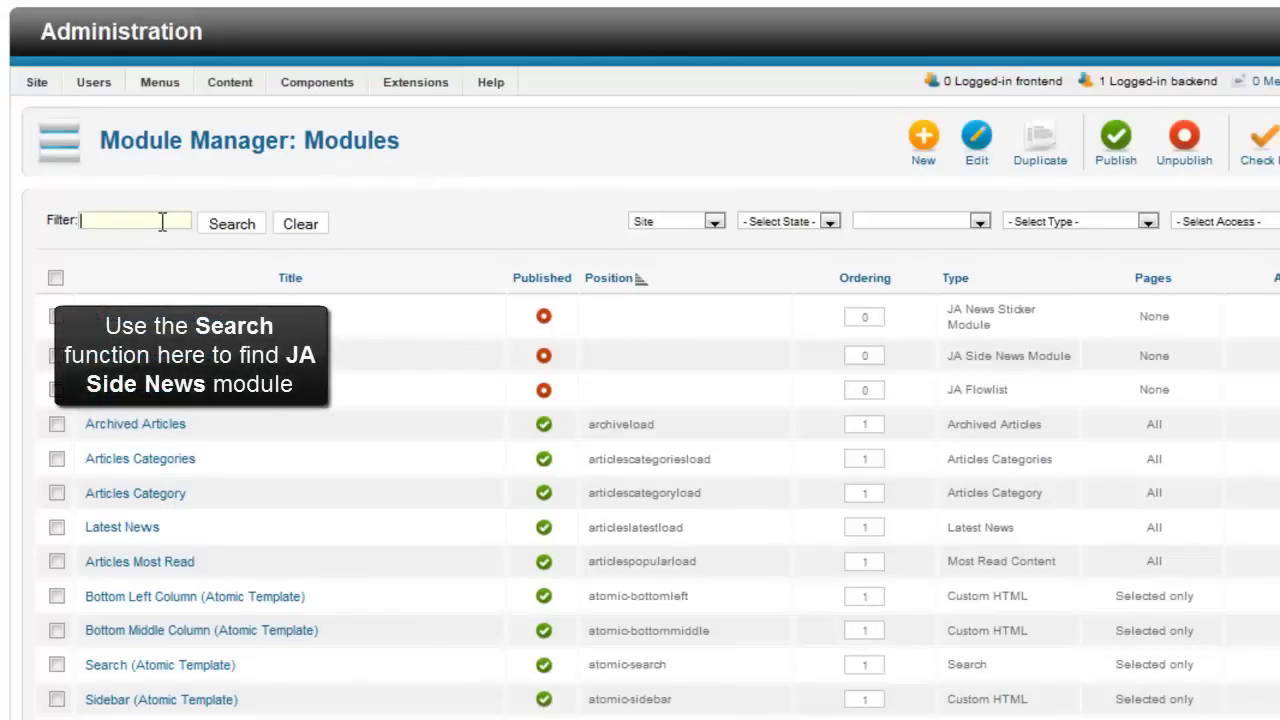
Step: Filter the module list by "Ja Side news" and open the JA Side News Module for configuration
{"action": "left_click", "coordinate": [162, 221]}
{"action": "type", "text": "ja si"}
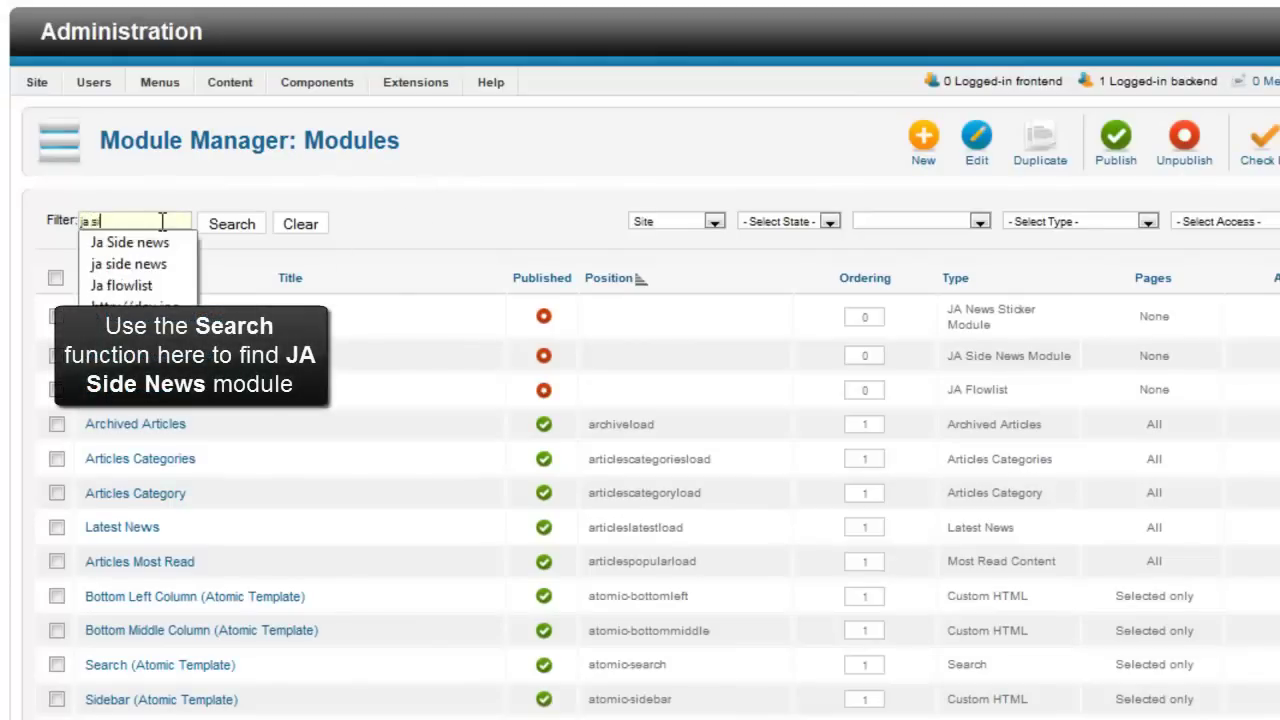
{"action": "type", "text": "de news"}
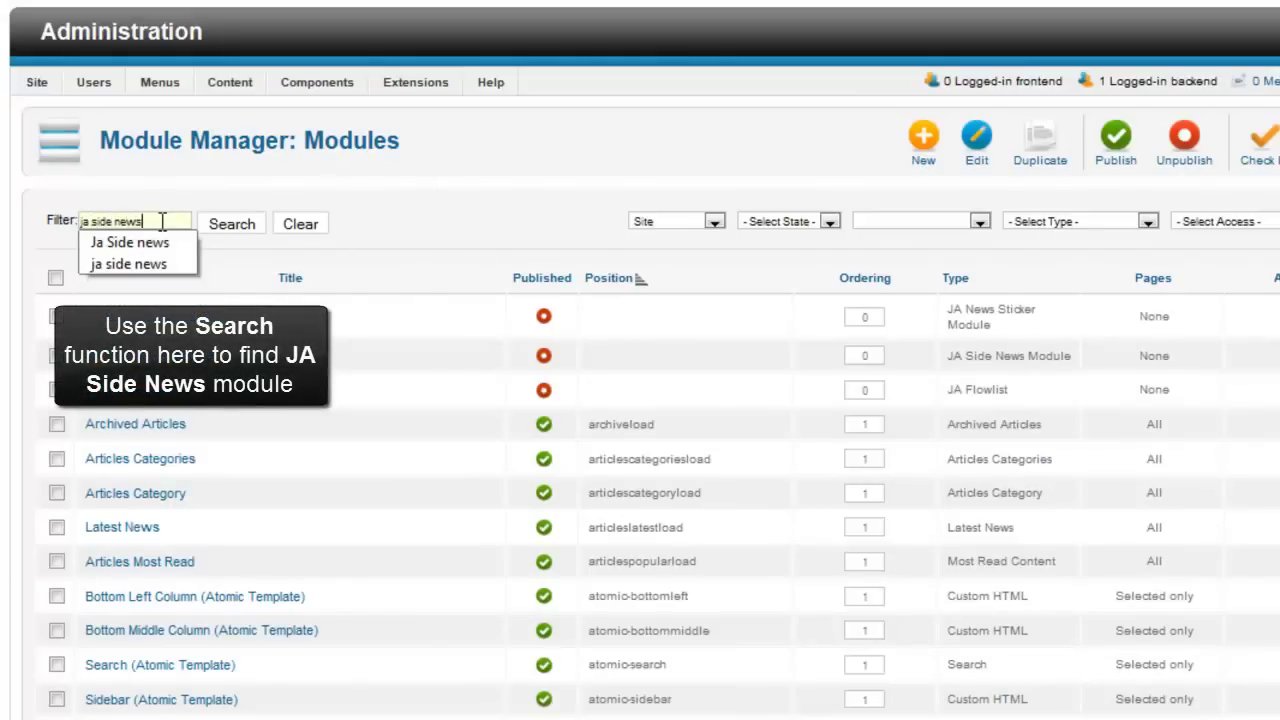
{"action": "left_click", "coordinate": [155, 244]}
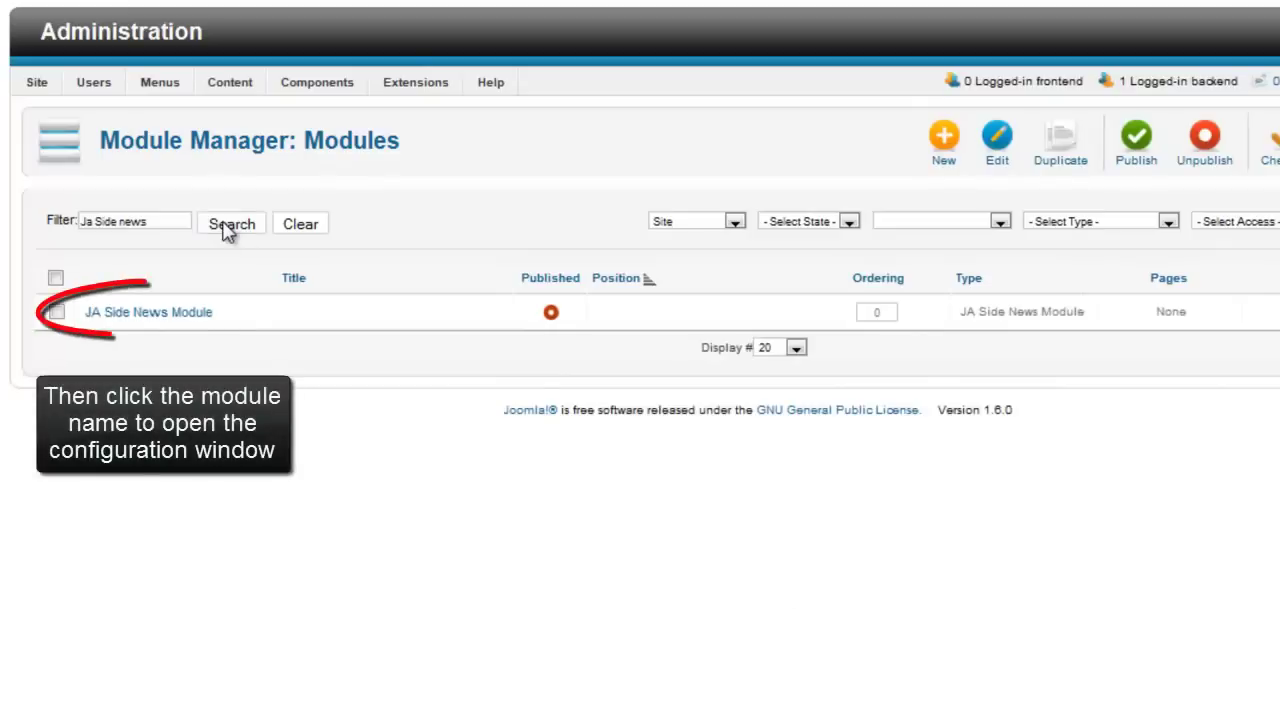
{"action": "left_click", "coordinate": [122, 313]}
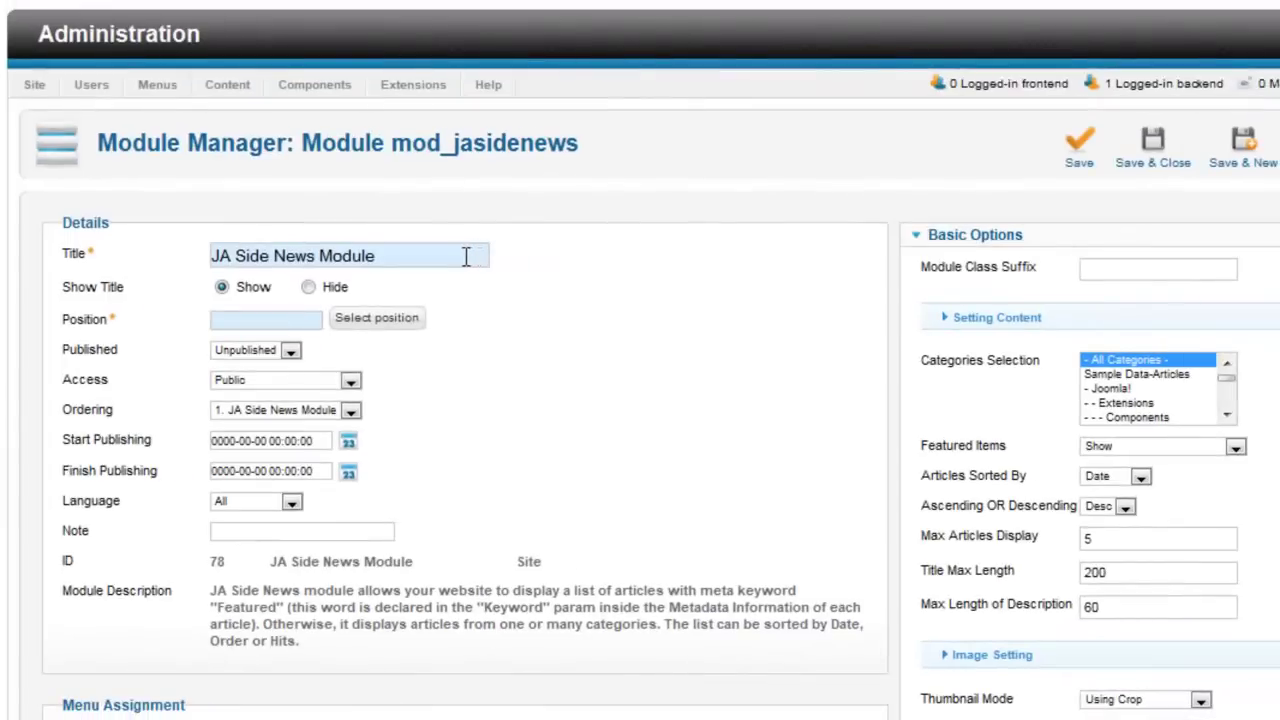
Step: Change the module title to "World News" and set Show Title to Show
{"action": "left_click_drag", "start_coordinate": [466, 255], "coordinate": [194, 266]}
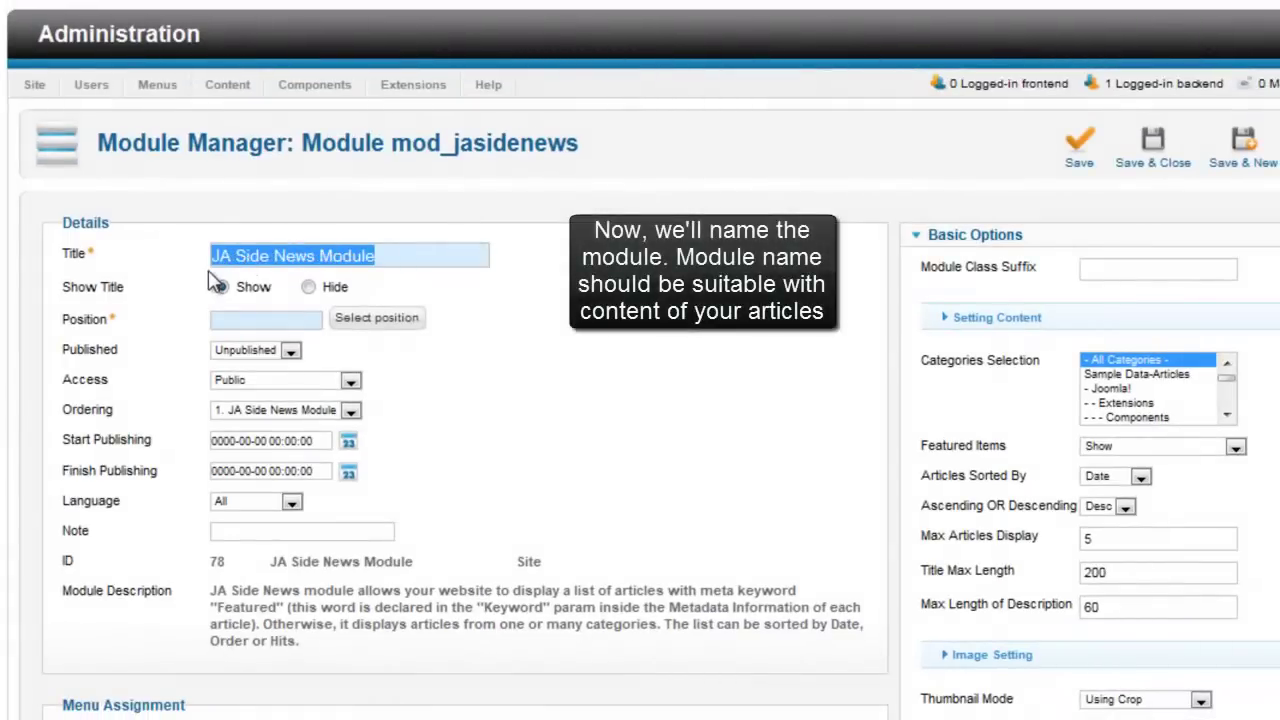
{"action": "type", "text": "World"}
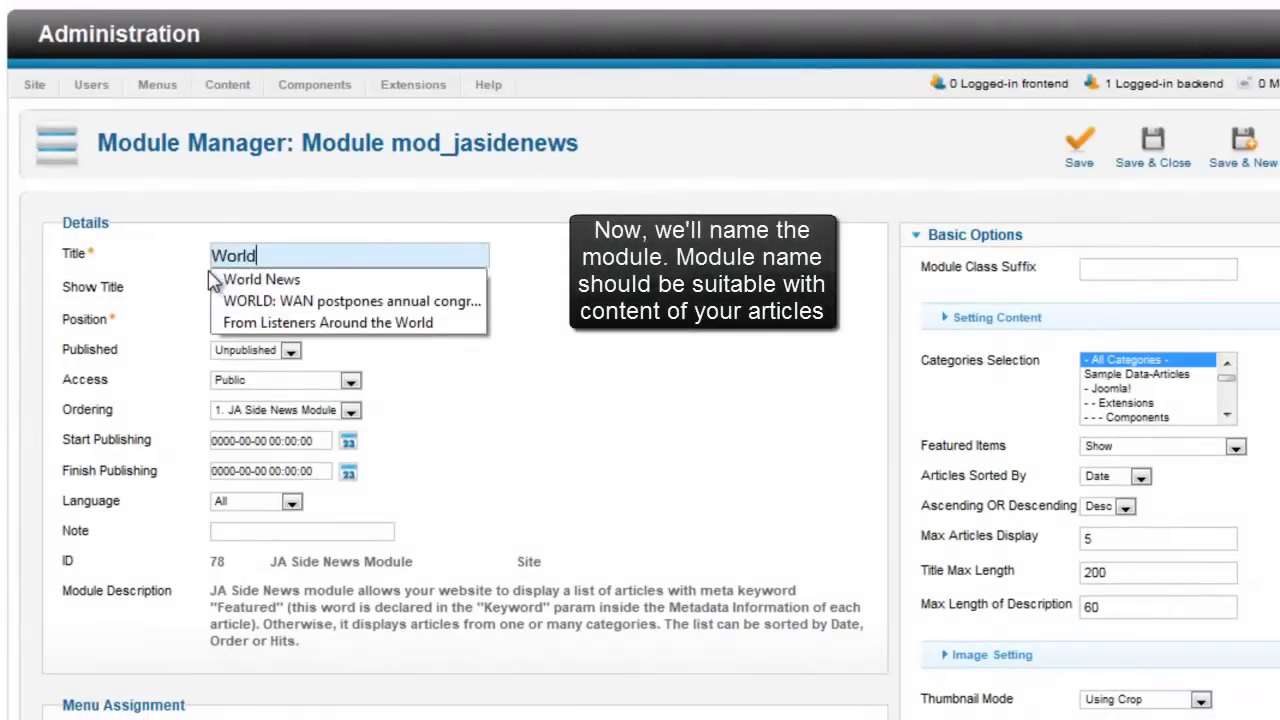
{"action": "type", "text": " News"}
{"action": "key", "text": "Down"}
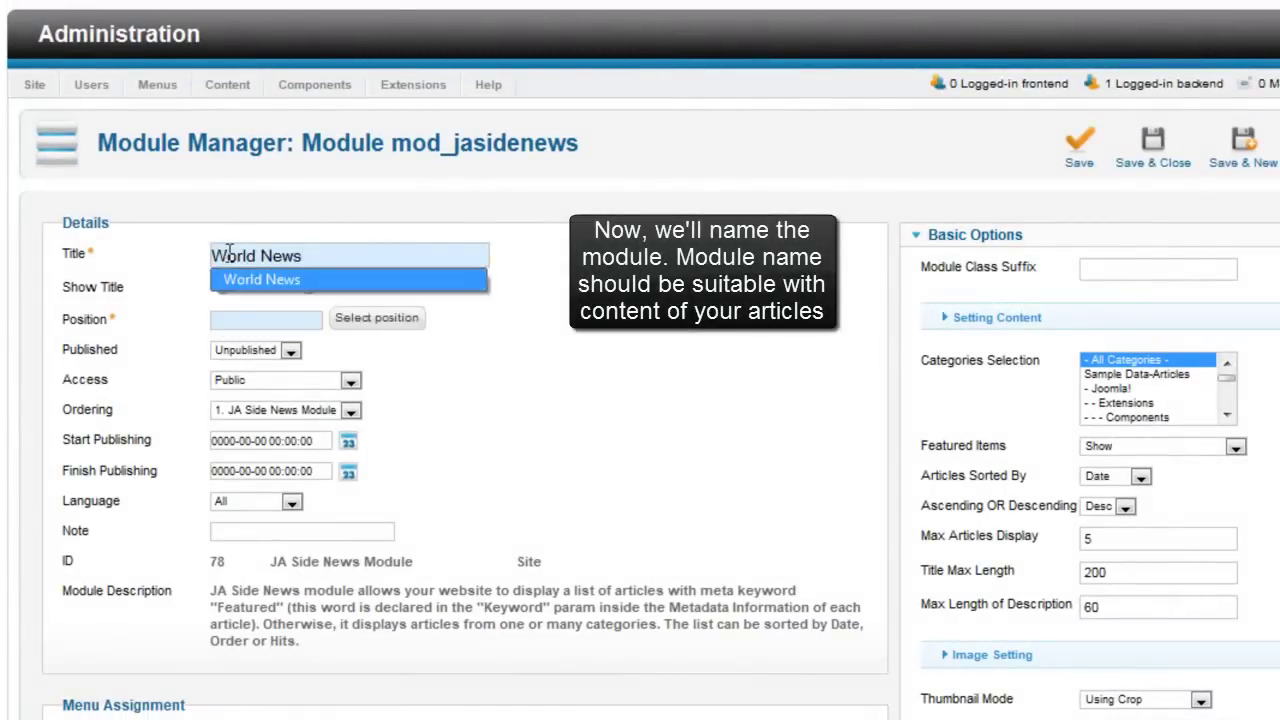
{"action": "left_click", "coordinate": [263, 280]}
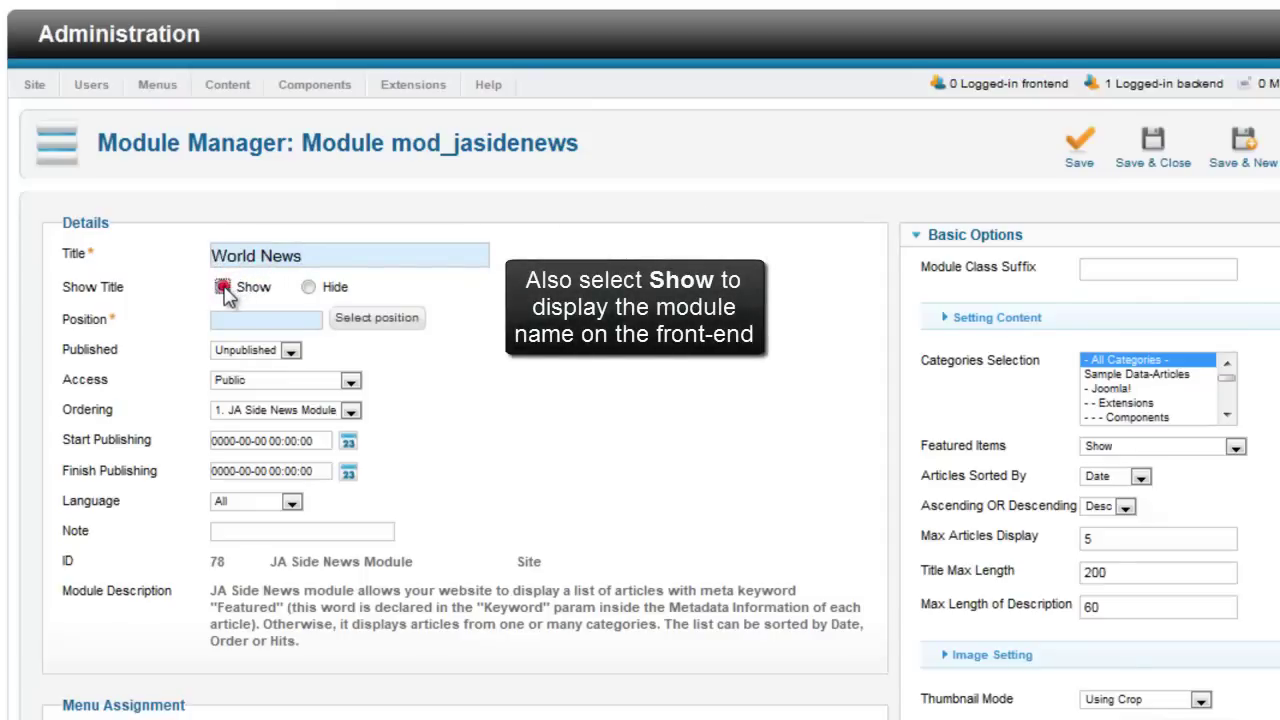
{"action": "left_click", "coordinate": [223, 287]}
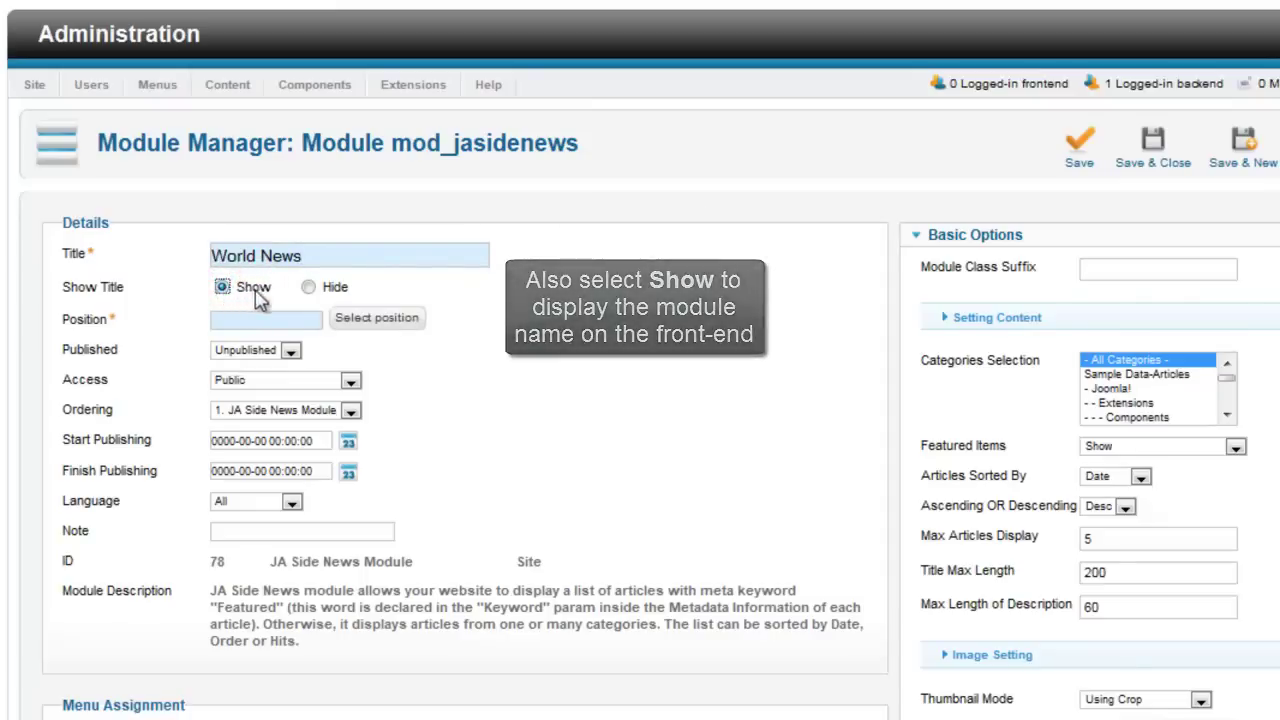
Step: Assign the module to template position position-12 from the list of available positions
{"action": "left_click", "coordinate": [376, 320]}
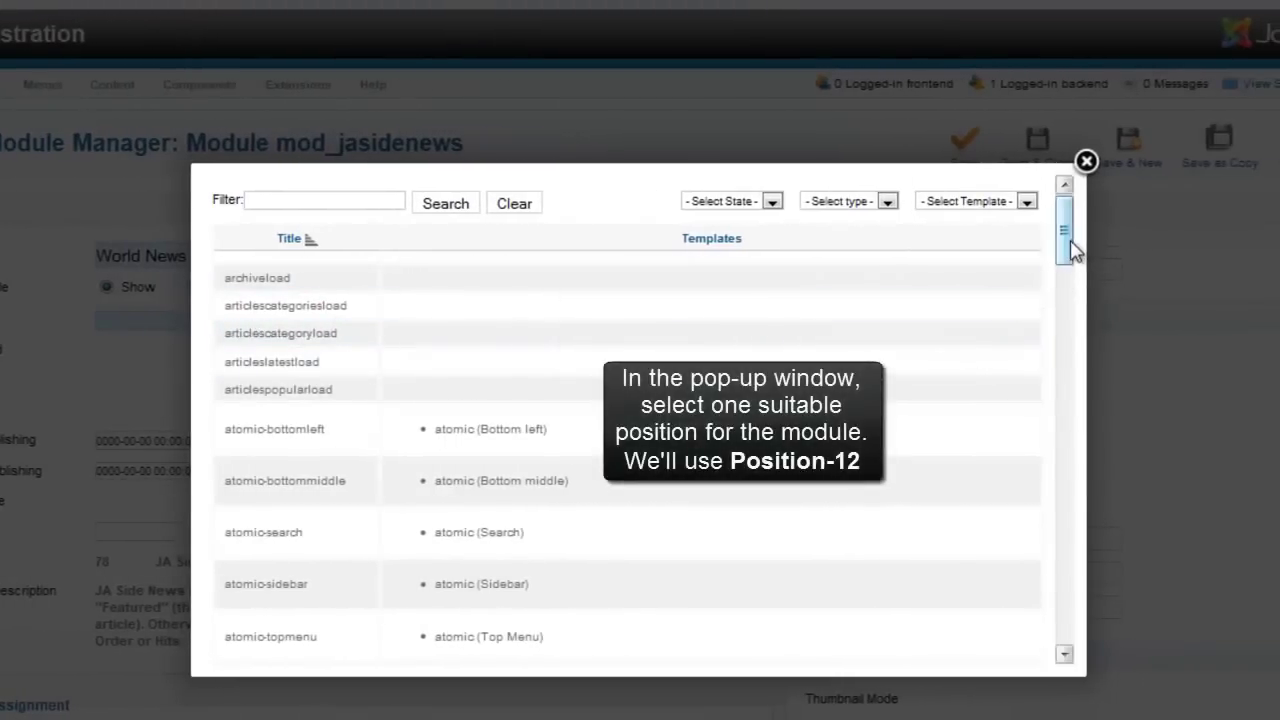
{"action": "left_click_drag", "start_coordinate": [1066, 250], "coordinate": [1080, 420]}
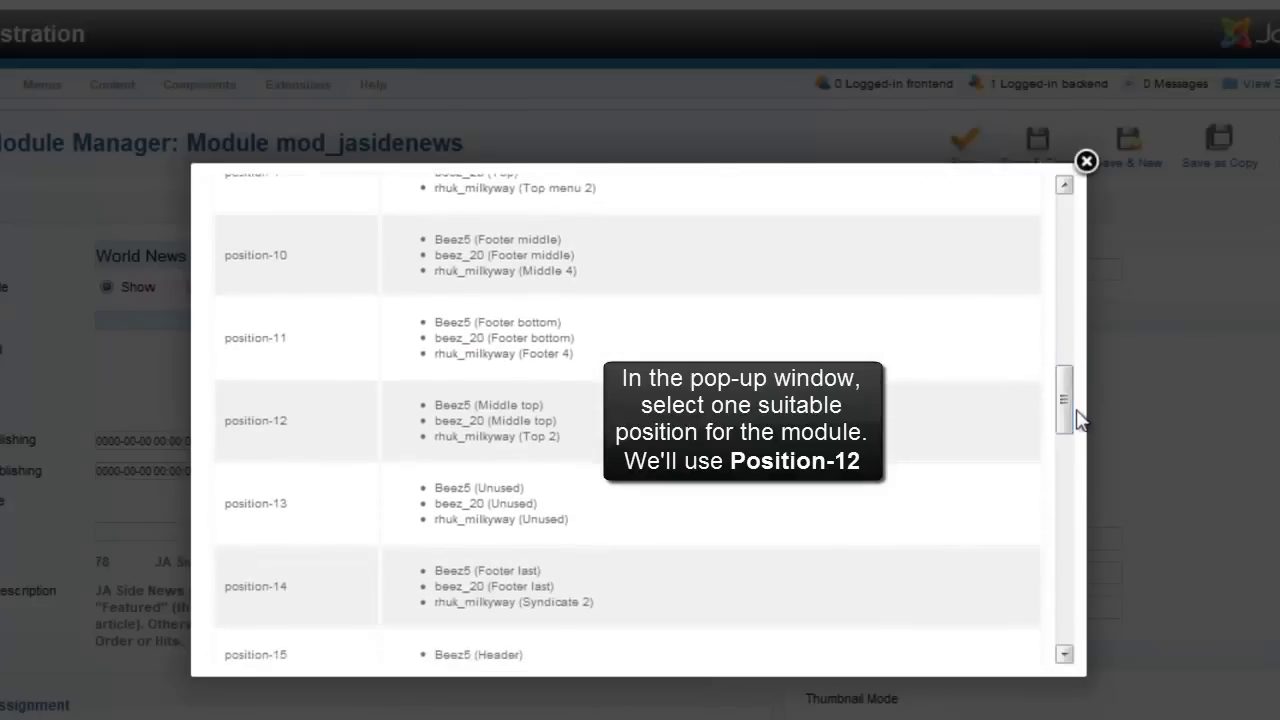
{"action": "left_click", "coordinate": [256, 421]}
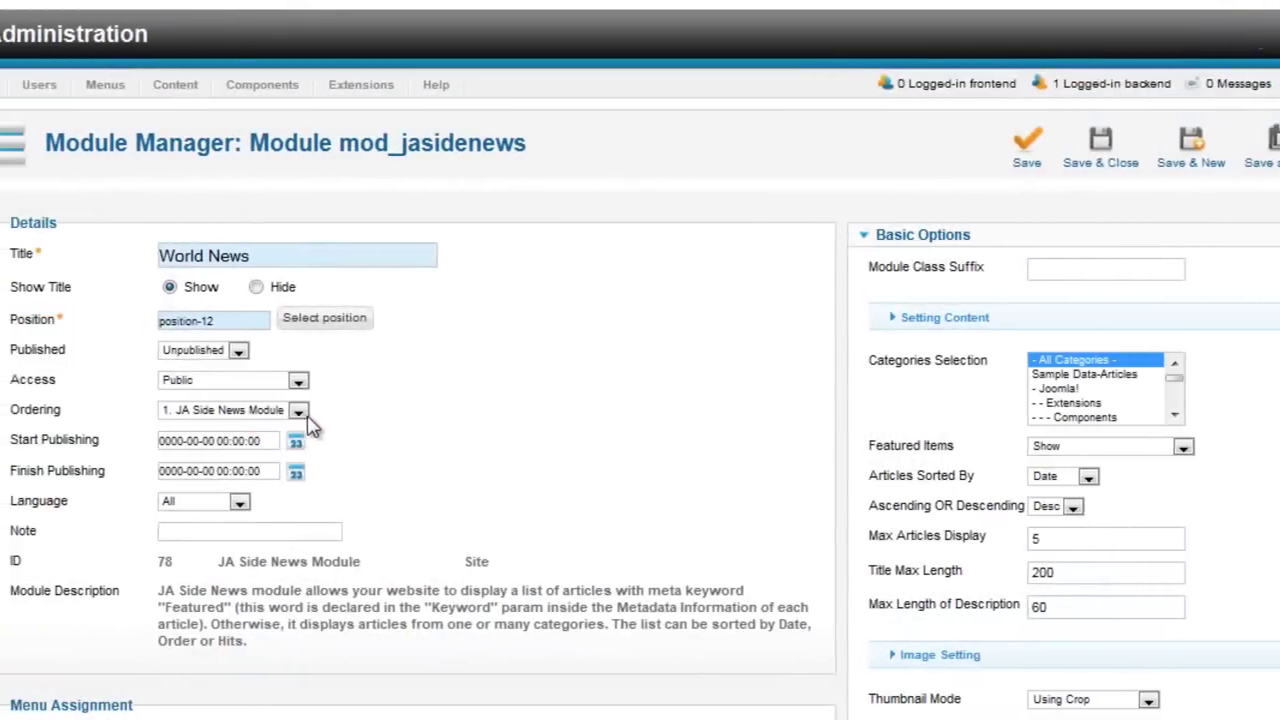
Step: Set the module's state to Published and its access level to Public
{"action": "left_click", "coordinate": [175, 350]}
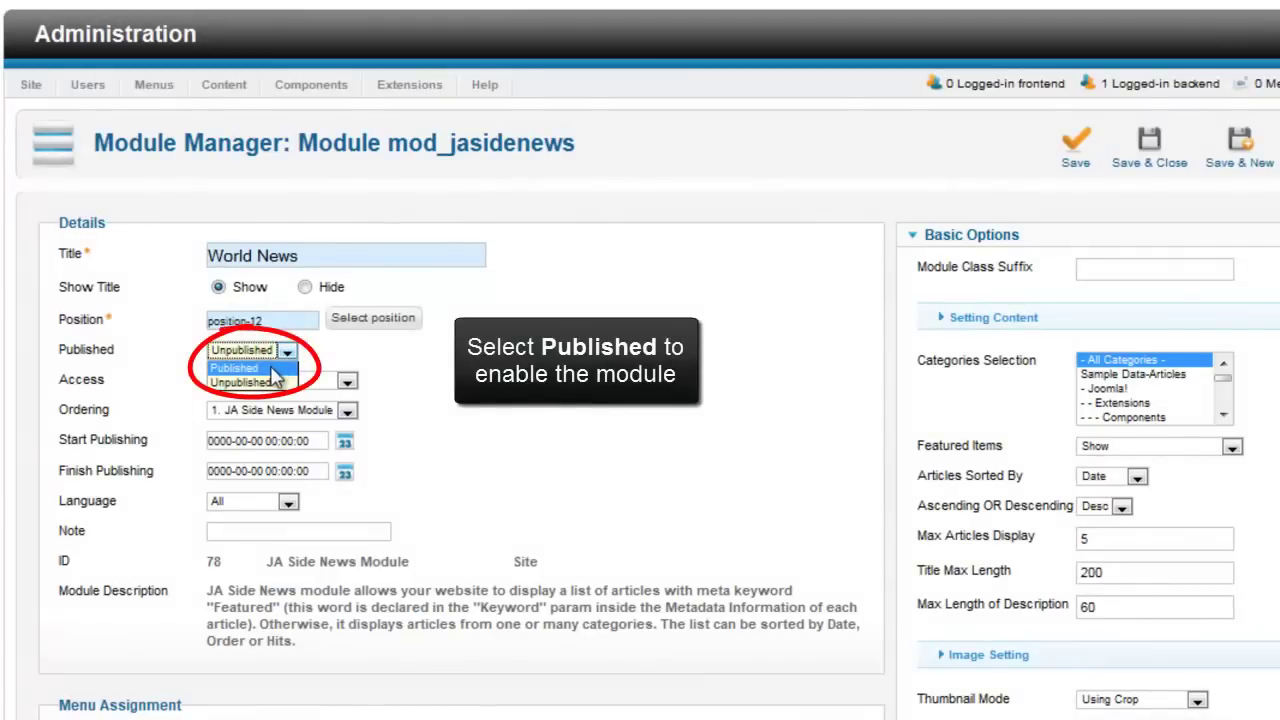
{"action": "left_click", "coordinate": [272, 369]}
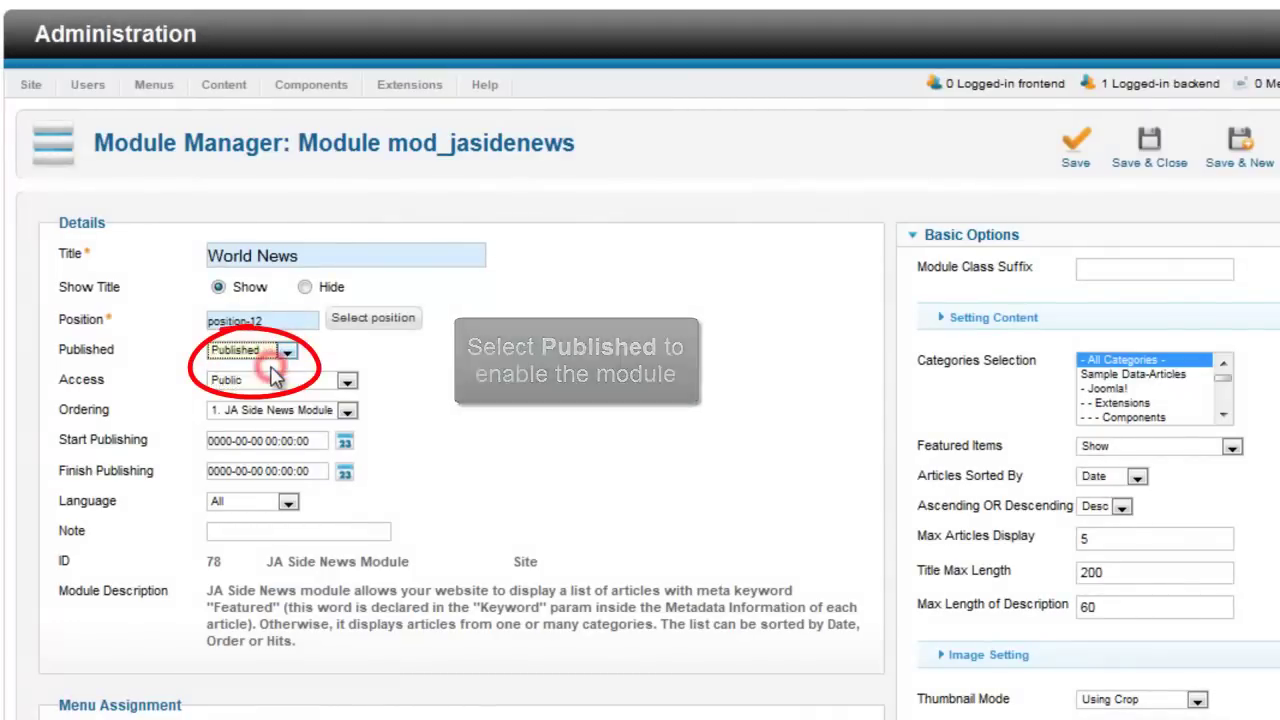
{"action": "left_click", "coordinate": [346, 383]}
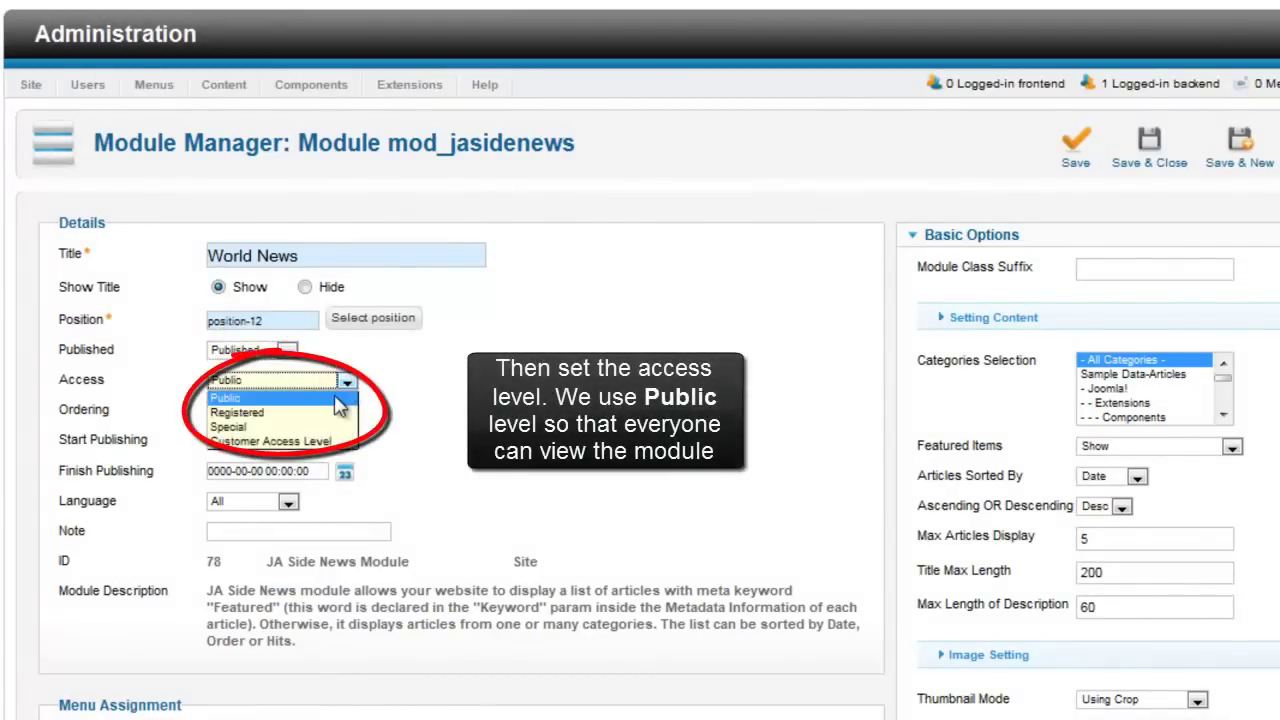
{"action": "left_click", "coordinate": [338, 399]}
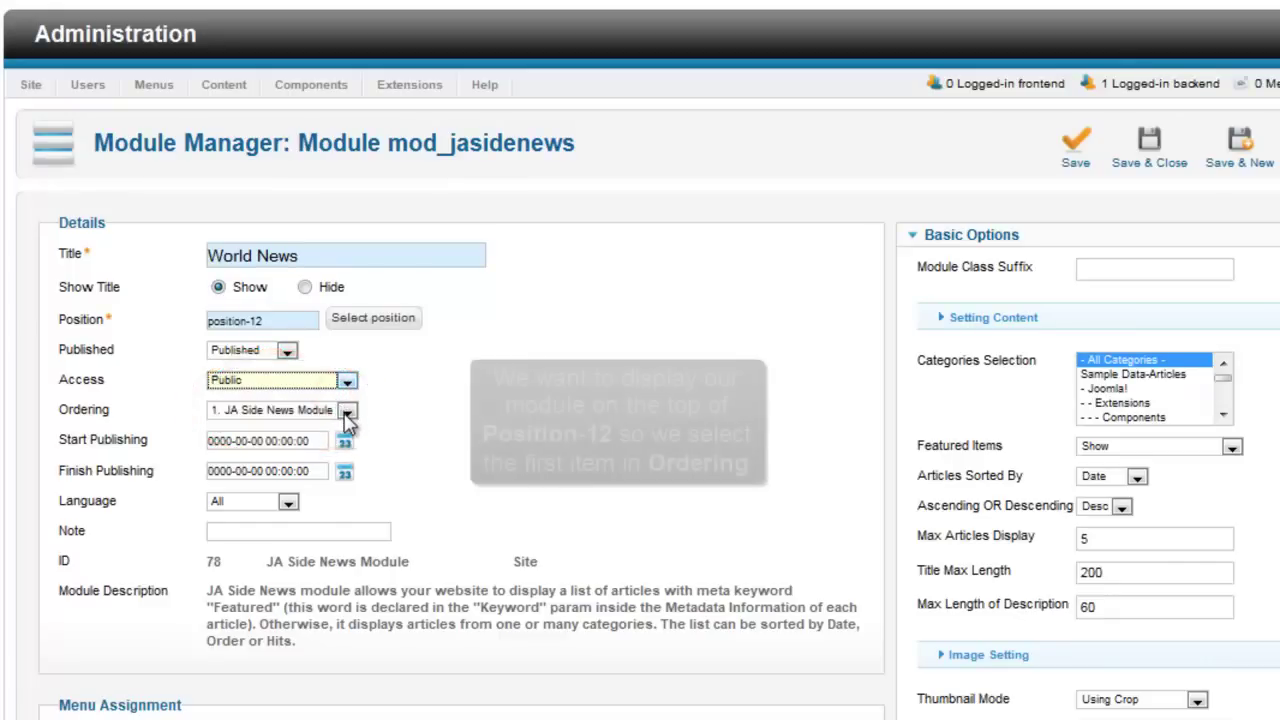
Step: Choose the first item, "1. JA Side News Module", as the ordering and set the module language to English (UK)
{"action": "left_click", "coordinate": [347, 413]}
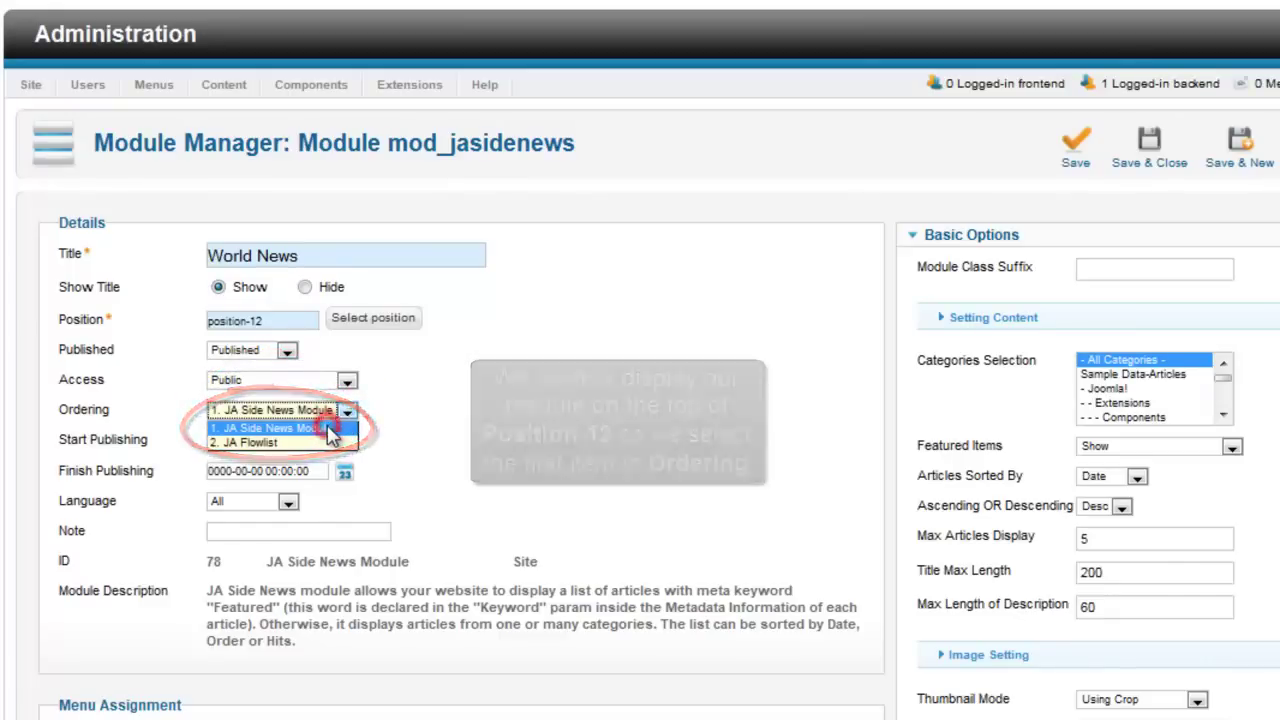
{"action": "left_click", "coordinate": [331, 431]}
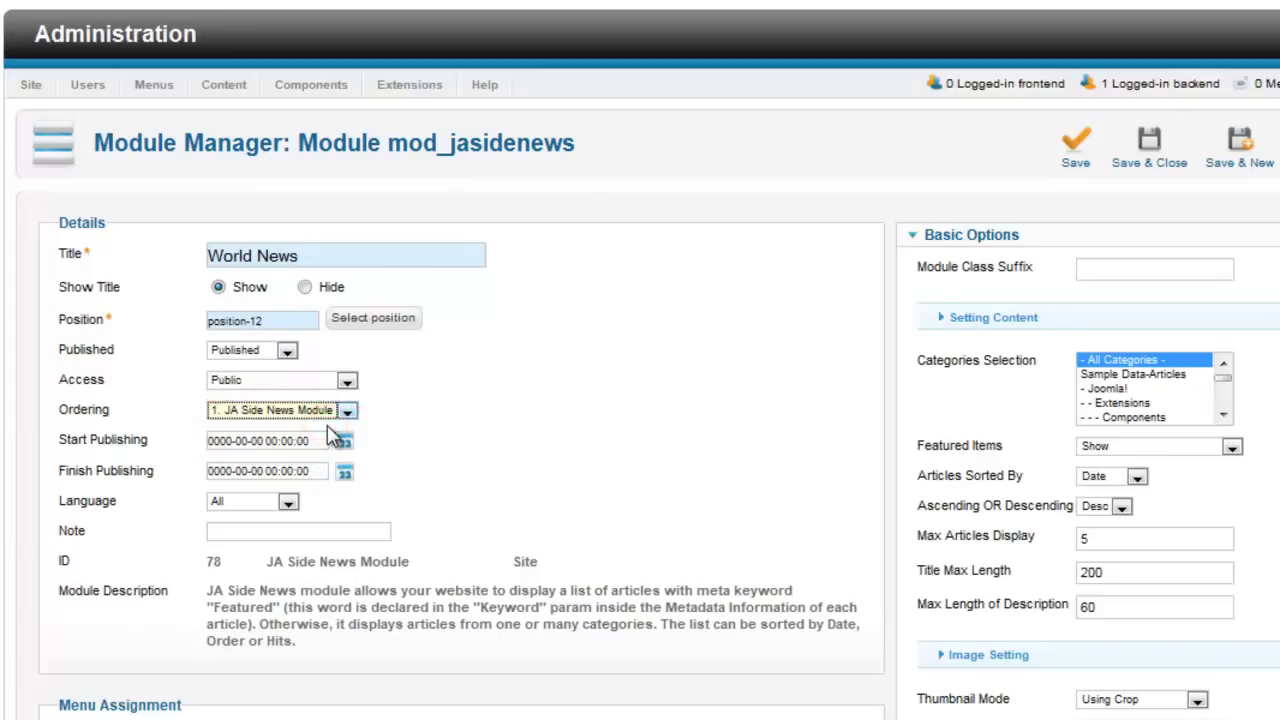
{"action": "left_click", "coordinate": [292, 505]}
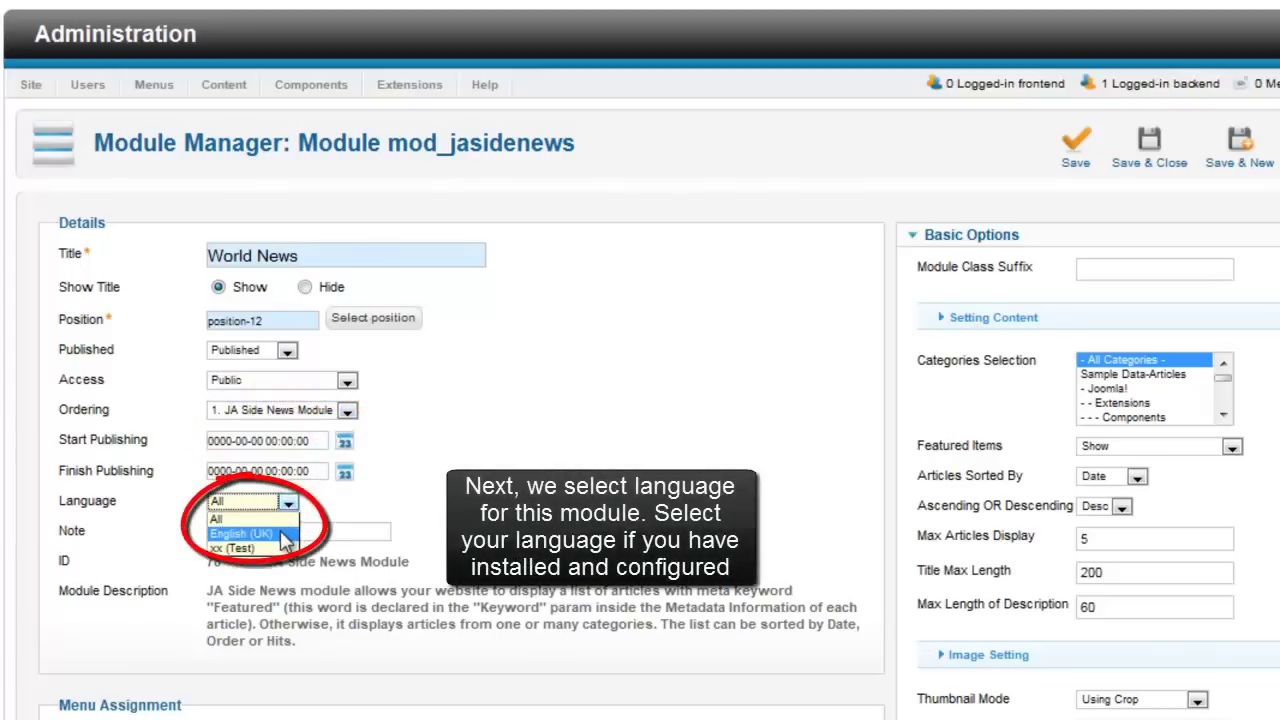
{"action": "left_click", "coordinate": [283, 537]}
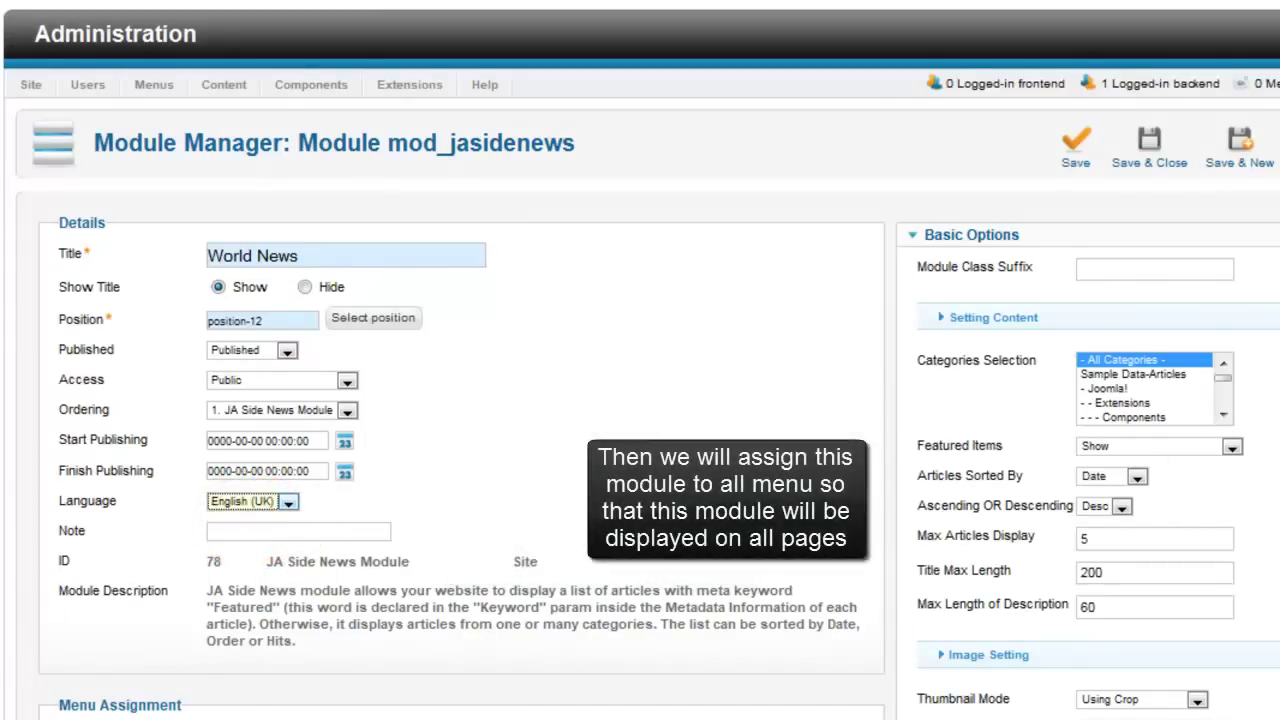
Step: Set the Module Assignment under Menu Assignment to "On all pages"
{"action": "scroll", "coordinate": [952, 484], "scroll_direction": "down", "scroll_amount": 3}
{"action": "scroll", "coordinate": [640, 360], "scroll_direction": "down", "scroll_amount": 6}
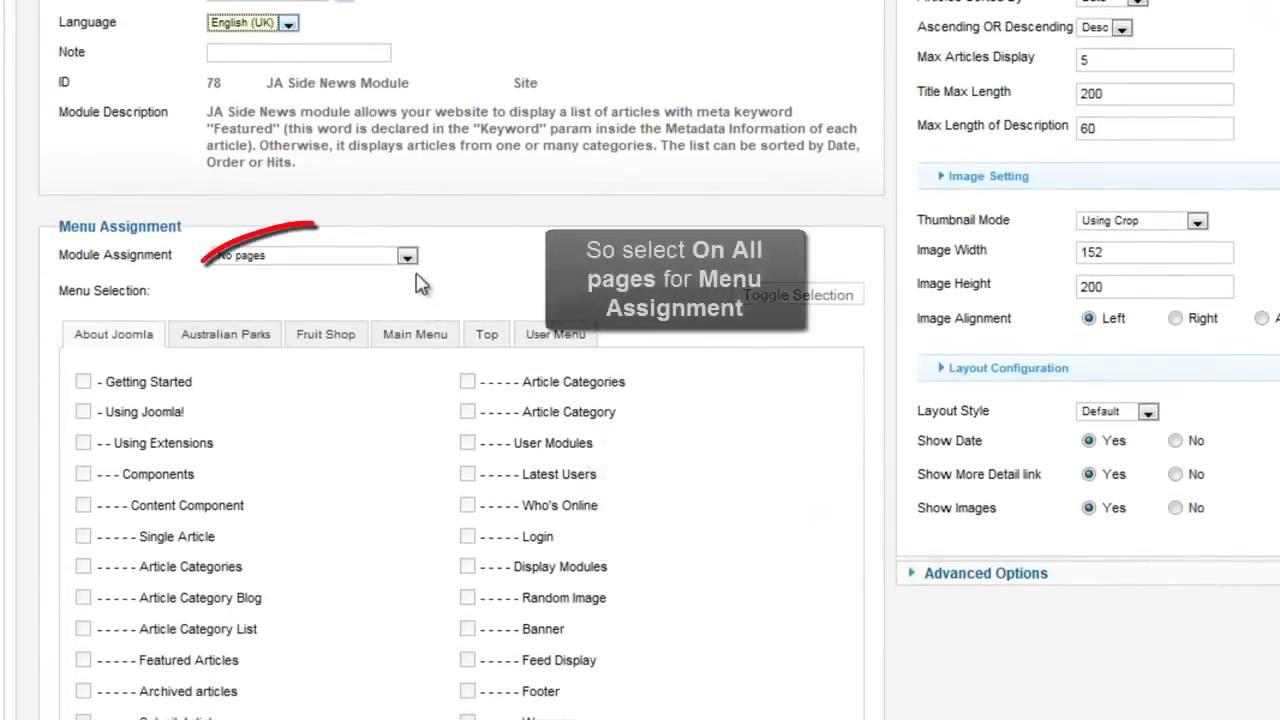
{"action": "left_click", "coordinate": [406, 260]}
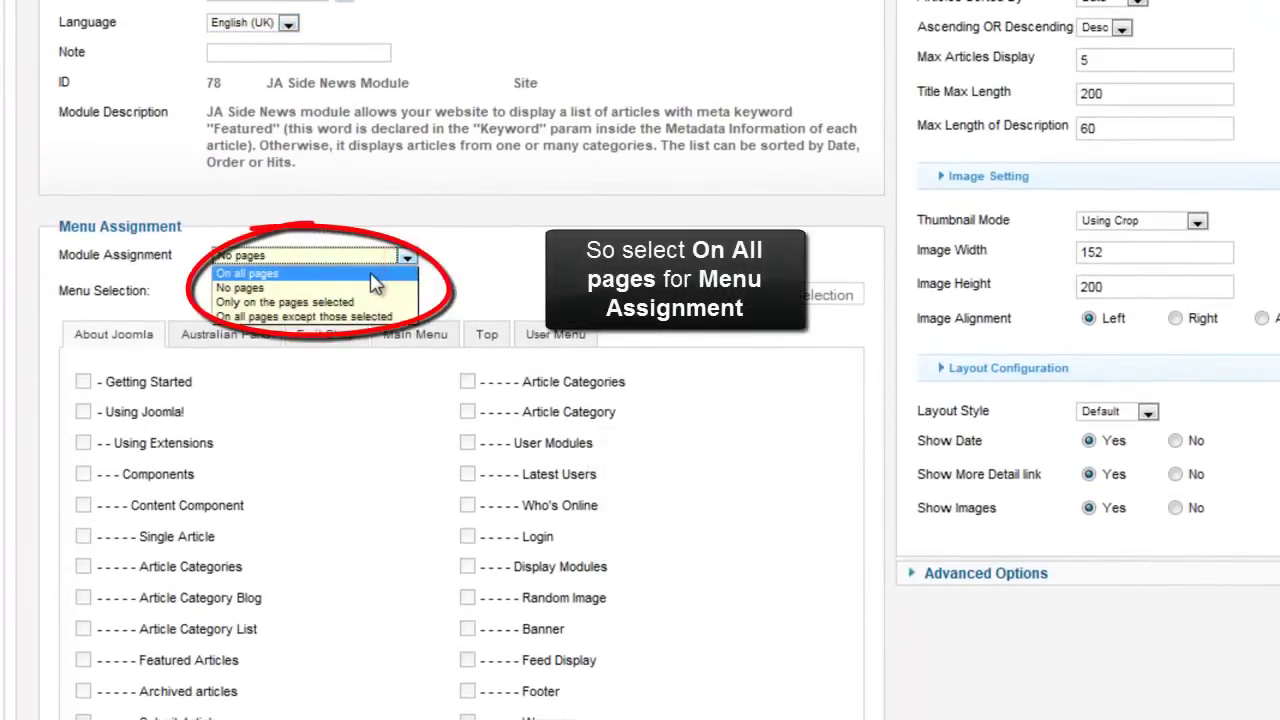
{"action": "left_click", "coordinate": [370, 274]}
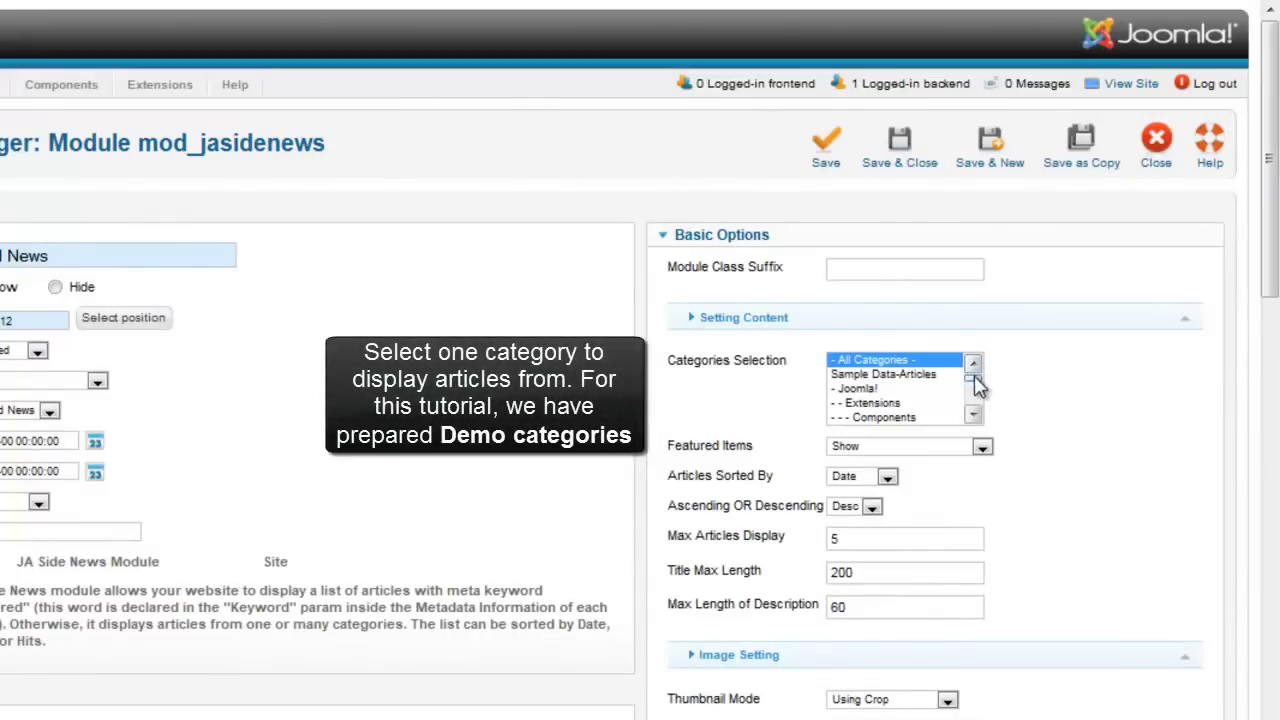
Step: Select "Demo categories" as the article source category and set Featured Items to Show
{"action": "left_click_drag", "start_coordinate": [975, 383], "coordinate": [975, 415]}
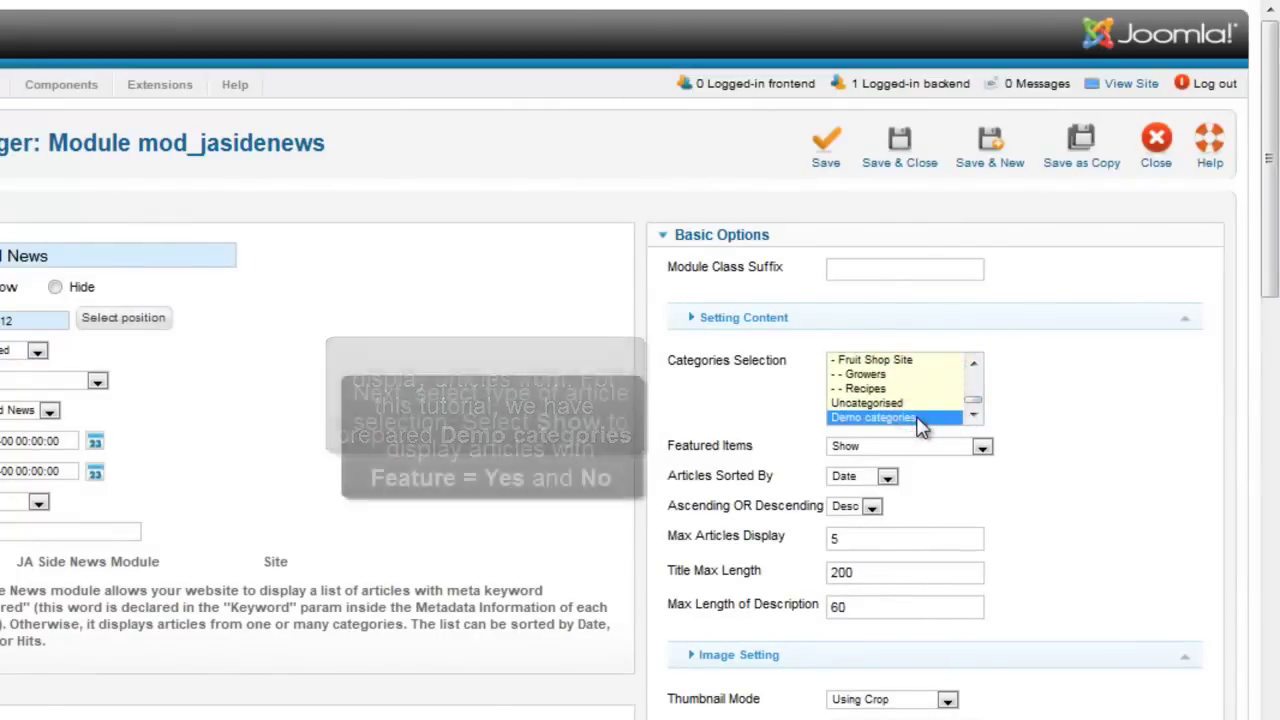
{"action": "left_click", "coordinate": [983, 449]}
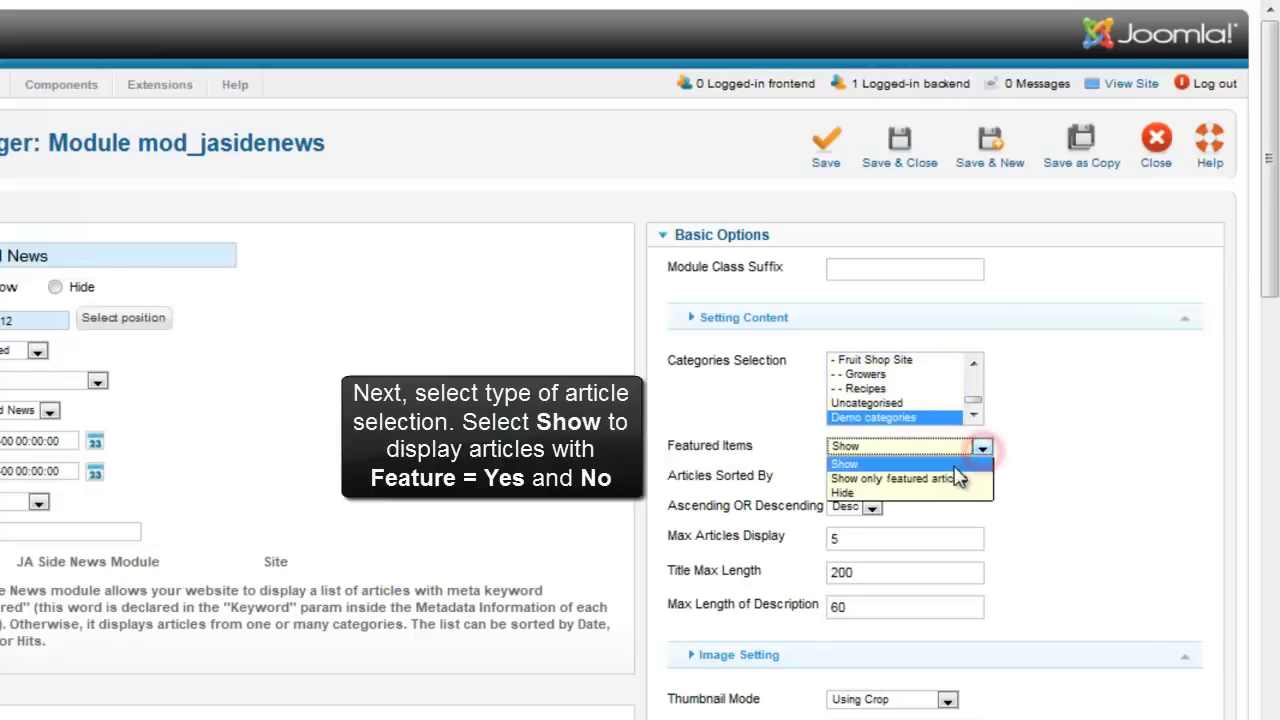
{"action": "left_click", "coordinate": [948, 465]}
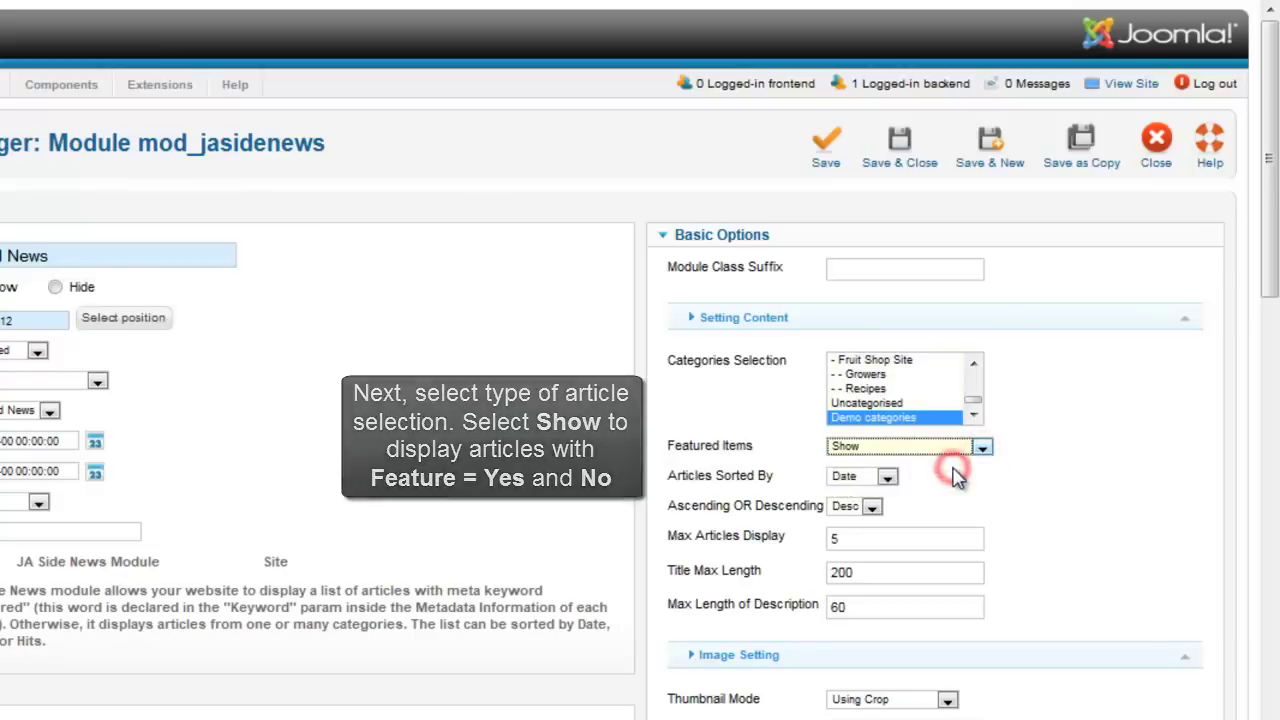
Step: Sort the module's articles by Hits in ascending (Asc) order
{"action": "left_click", "coordinate": [887, 478]}
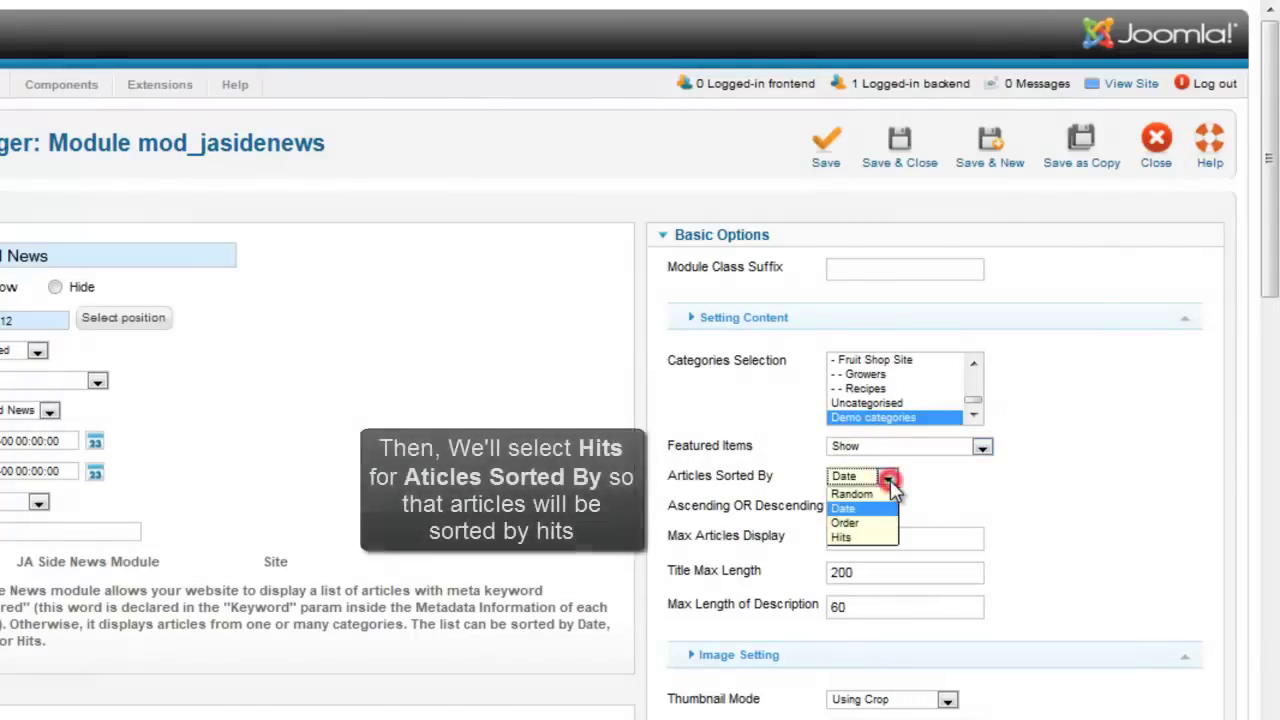
{"action": "left_click", "coordinate": [851, 540]}
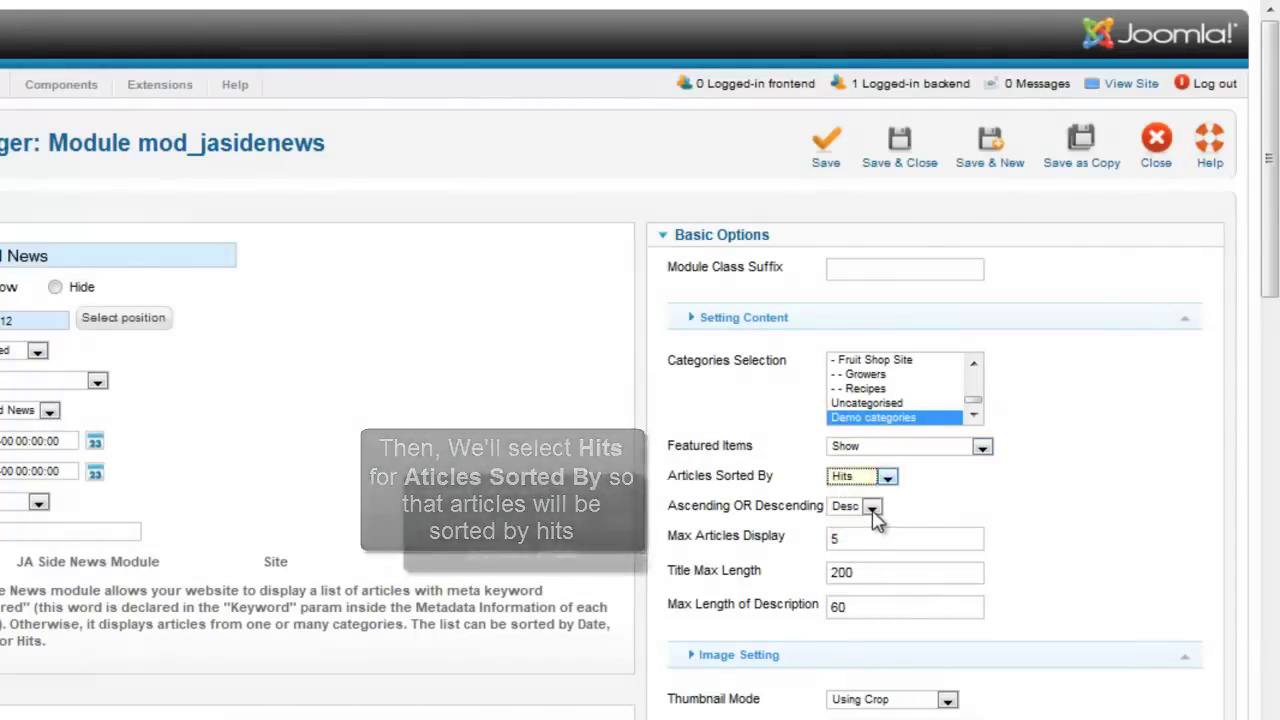
{"action": "left_click", "coordinate": [872, 507]}
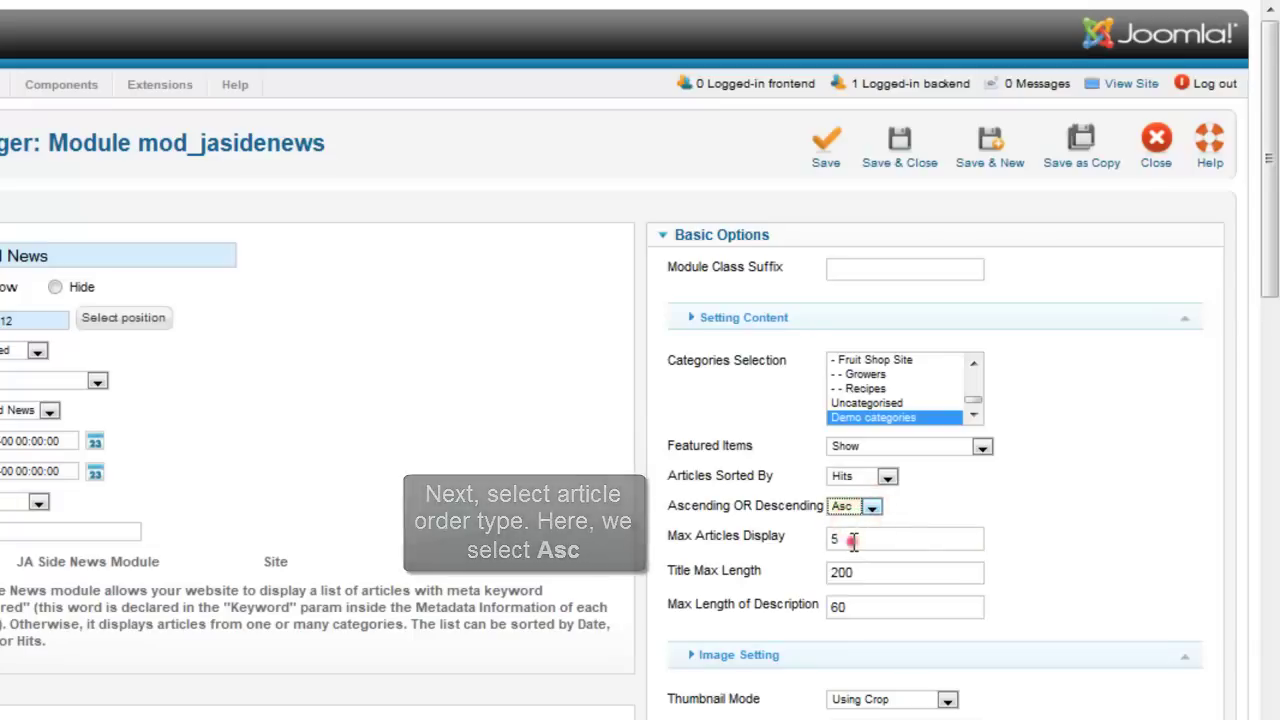
Step: Set the maximum number of displayed articles to 6
{"action": "double_click", "coordinate": [851, 538]}
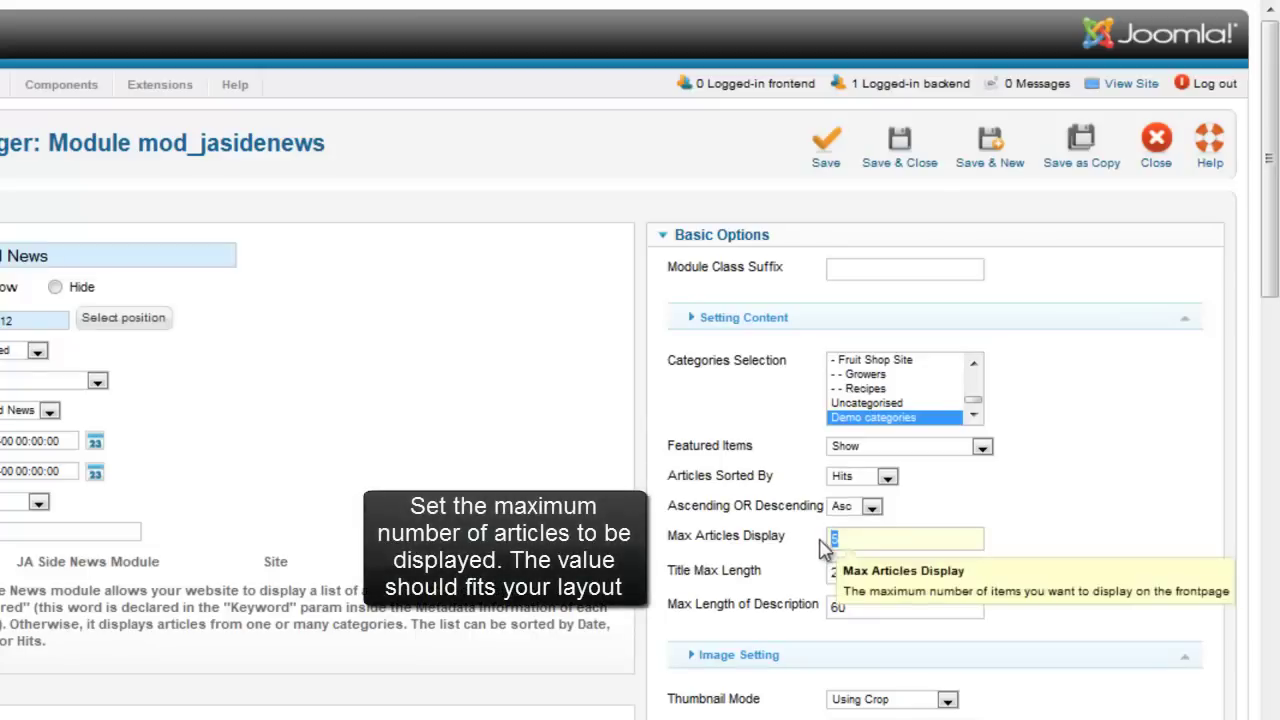
{"action": "type", "text": "6"}
Step: Set Title Max Length to 50 and Max Length of Description to 150 characters
{"action": "left_click", "coordinate": [868, 566]}
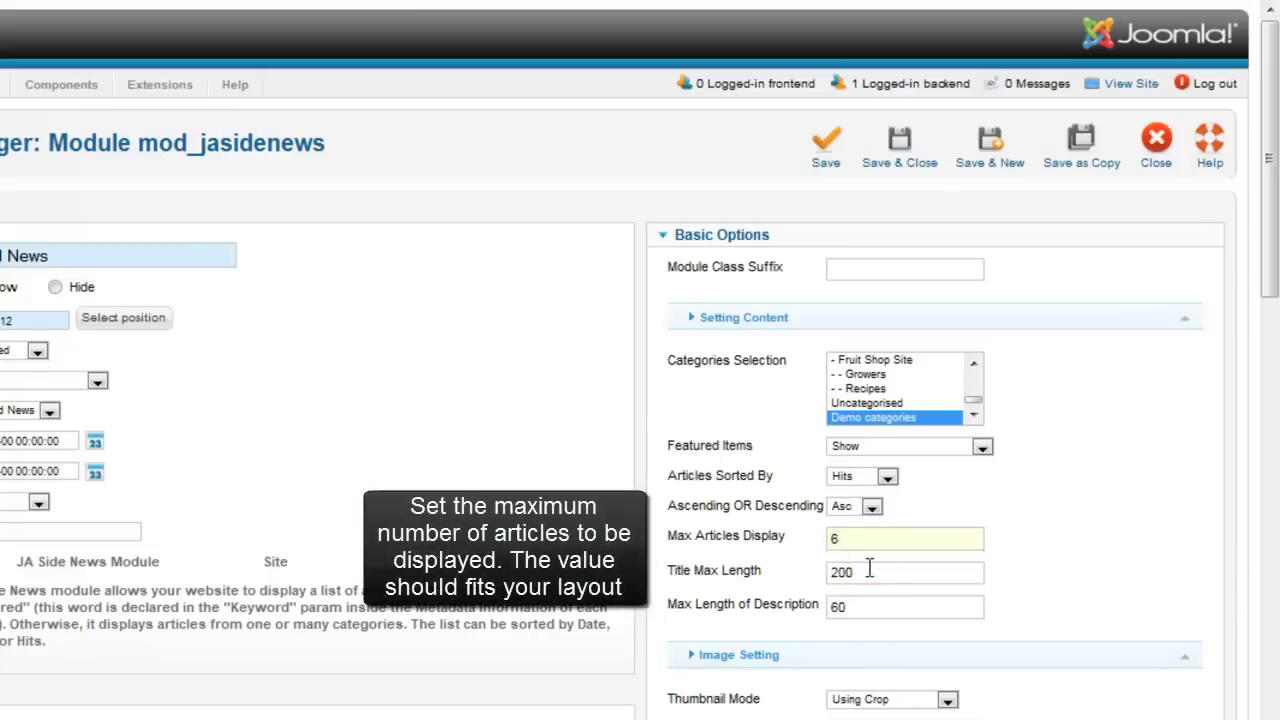
{"action": "double_click", "coordinate": [874, 571]}
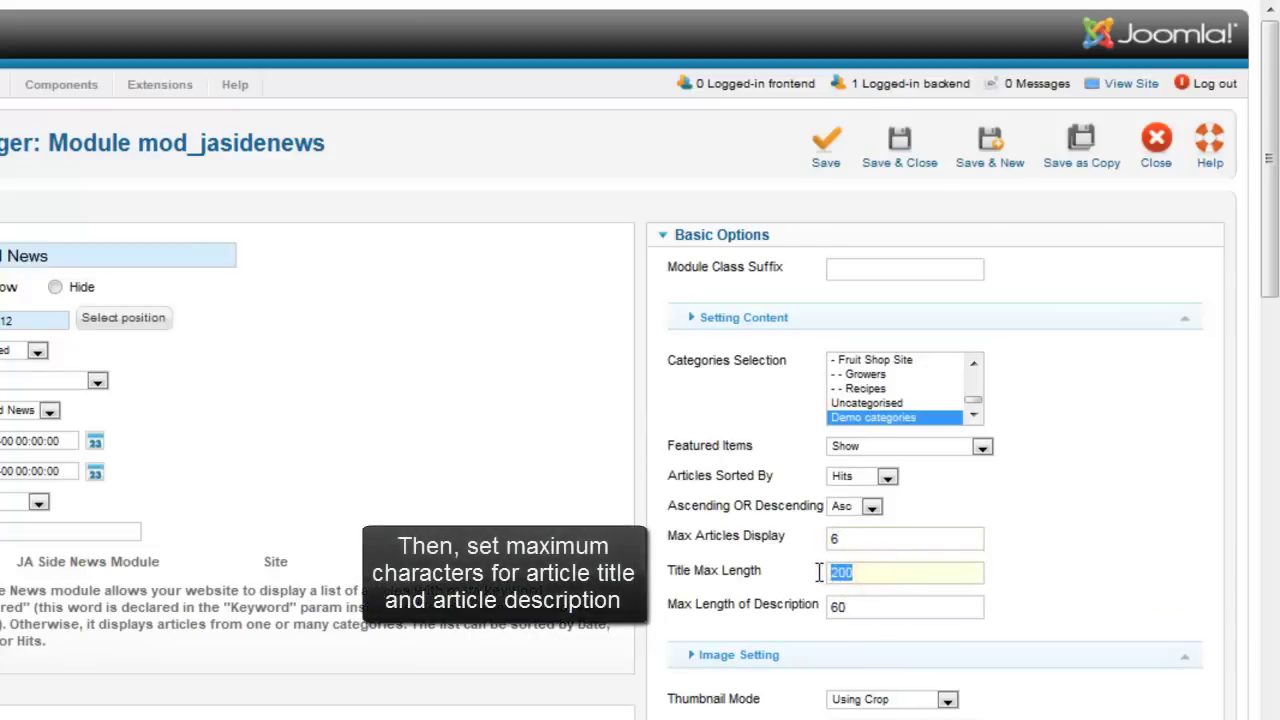
{"action": "type", "text": "50"}
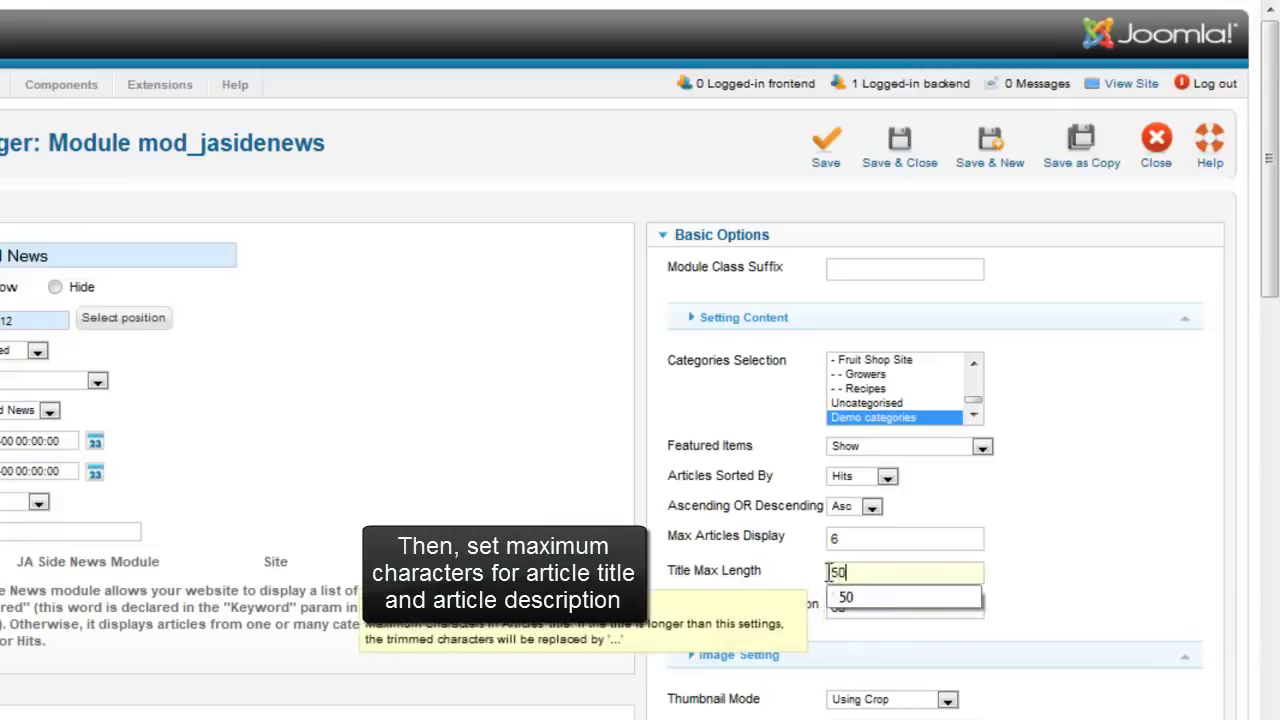
{"action": "left_click", "coordinate": [848, 600]}
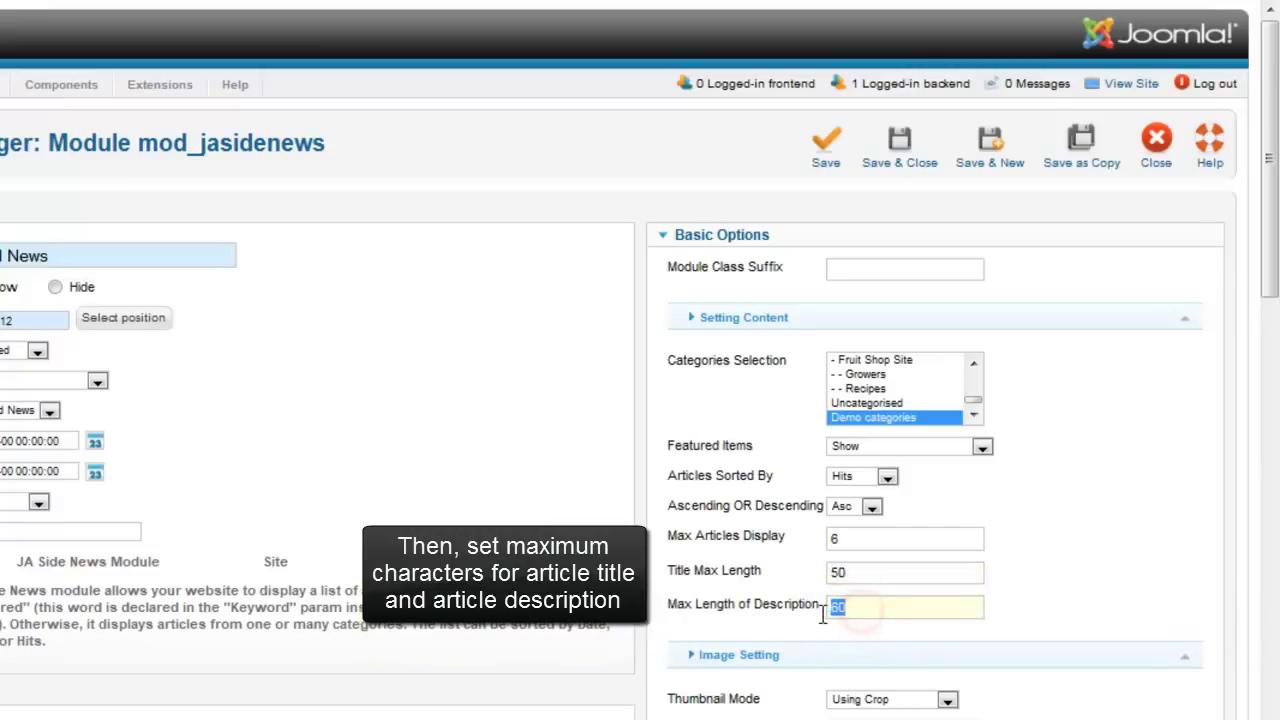
{"action": "type", "text": "15"}
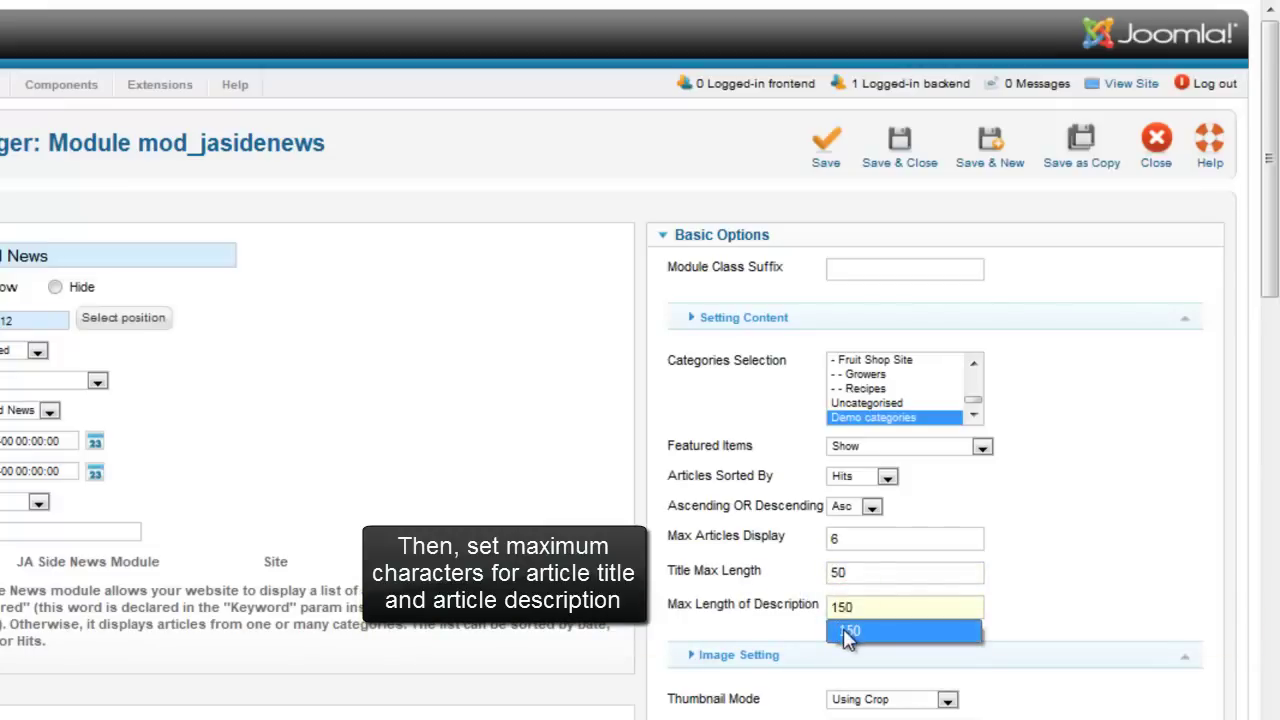
{"action": "left_click", "coordinate": [846, 632]}
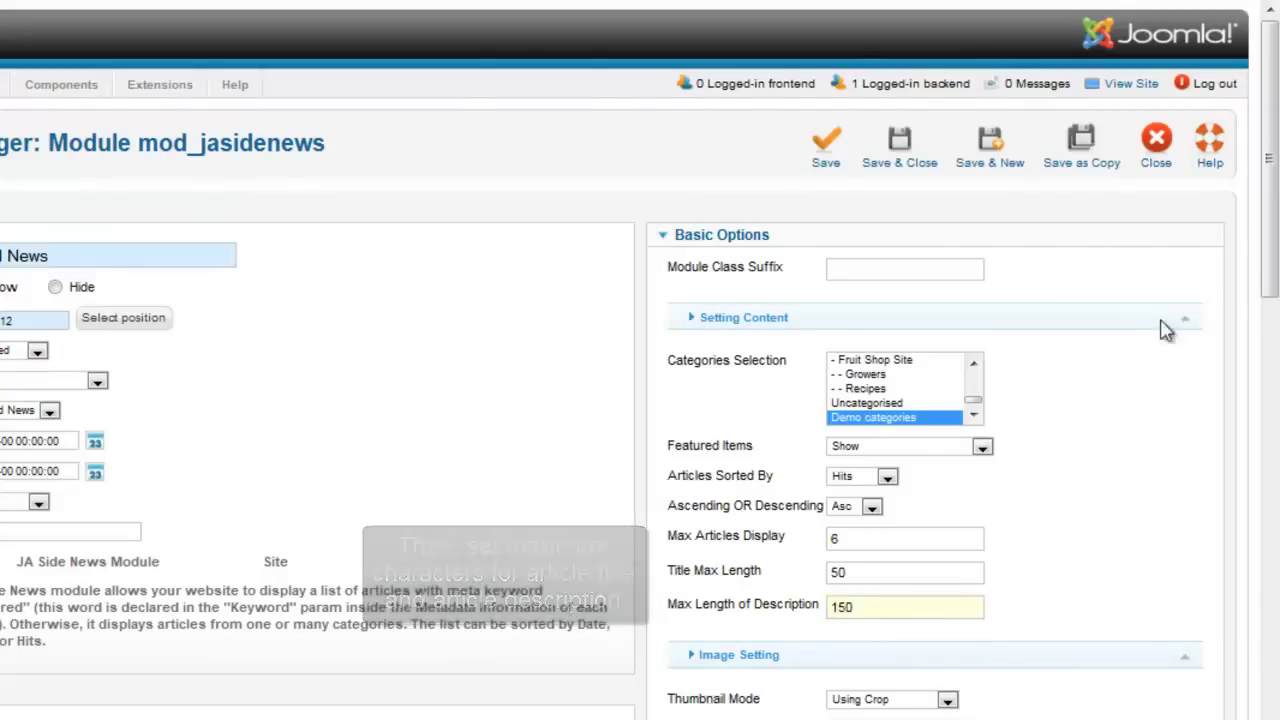
Step: Set the module's Thumbnail Mode to Using Image Source
{"action": "left_click", "coordinate": [1265, 272]}
{"action": "left_click_drag", "start_coordinate": [1265, 272], "coordinate": [1265, 434]}
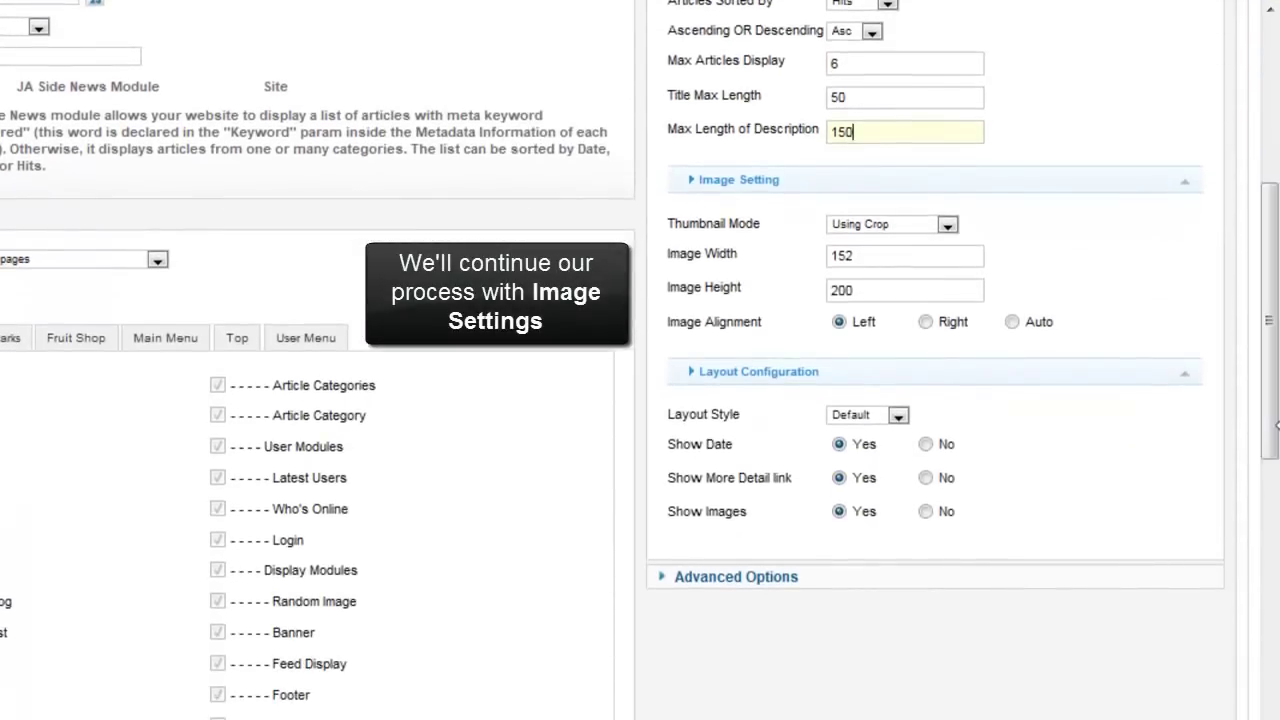
{"action": "left_click", "coordinate": [948, 224]}
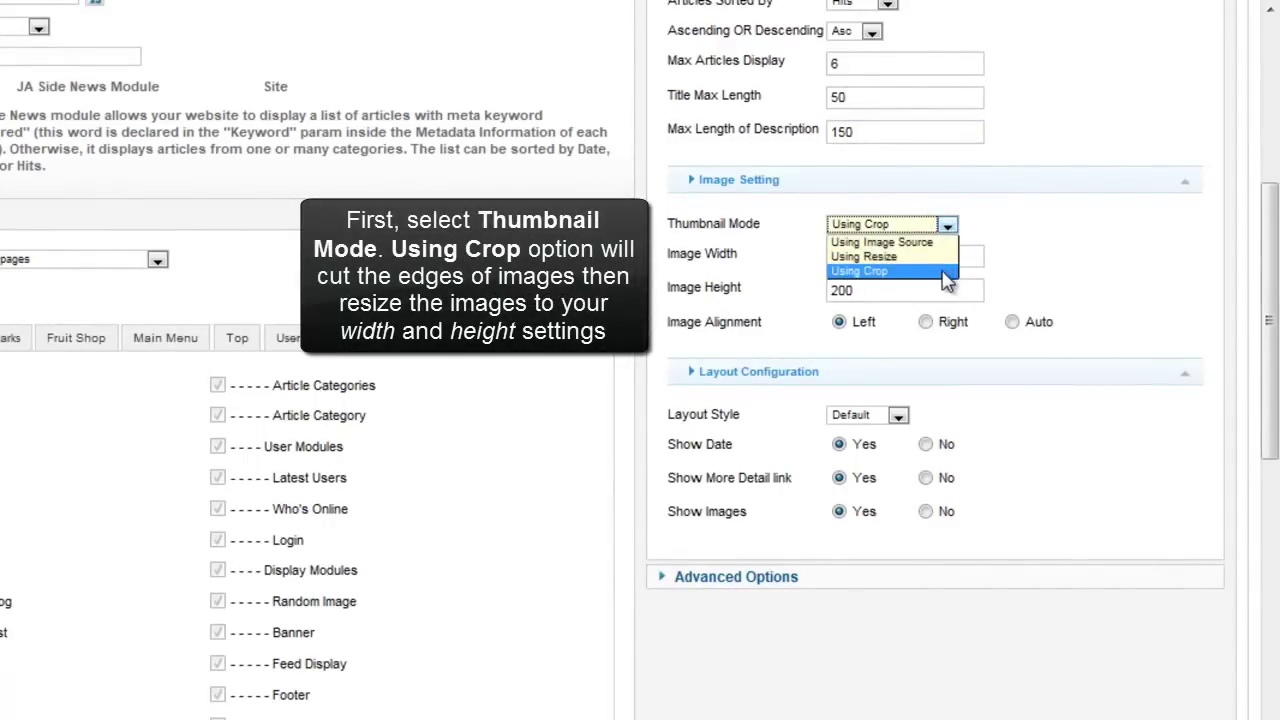
{"action": "left_click", "coordinate": [940, 244]}
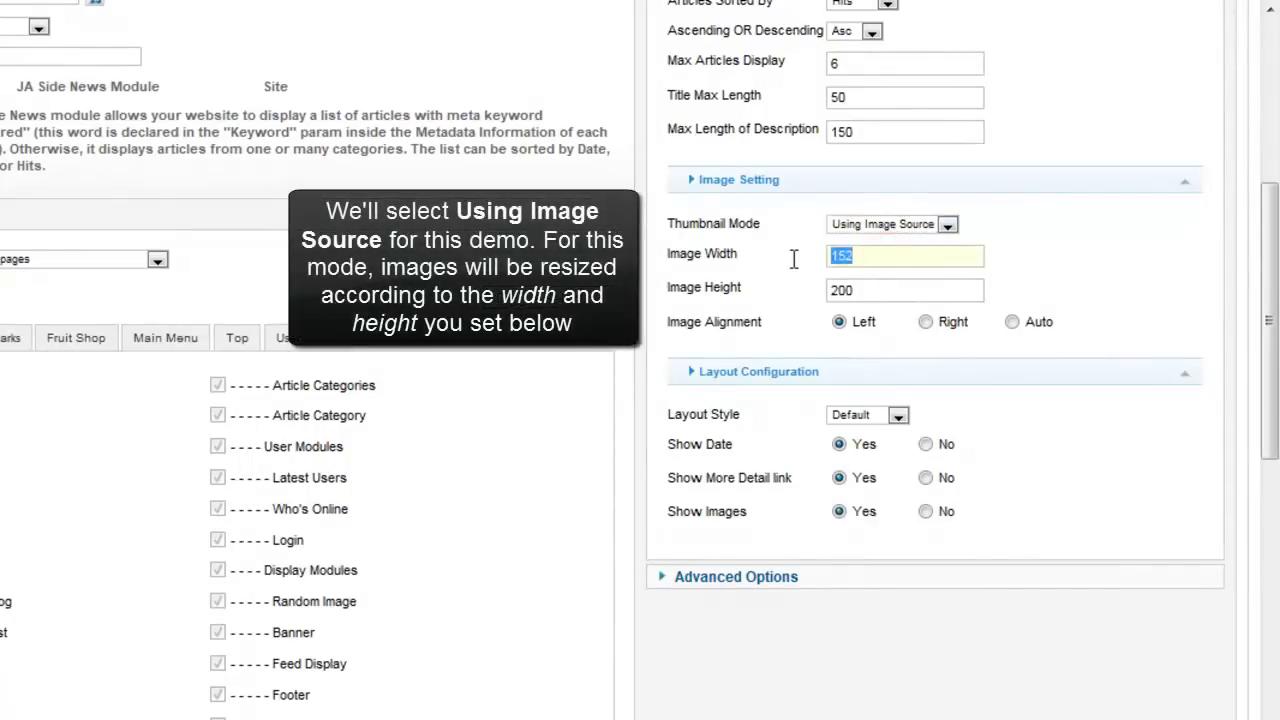
Step: Set the image width to 75 and height to 50, with Image Alignment set to Left
{"action": "type", "text": "75"}
{"action": "left_click", "coordinate": [845, 282]}
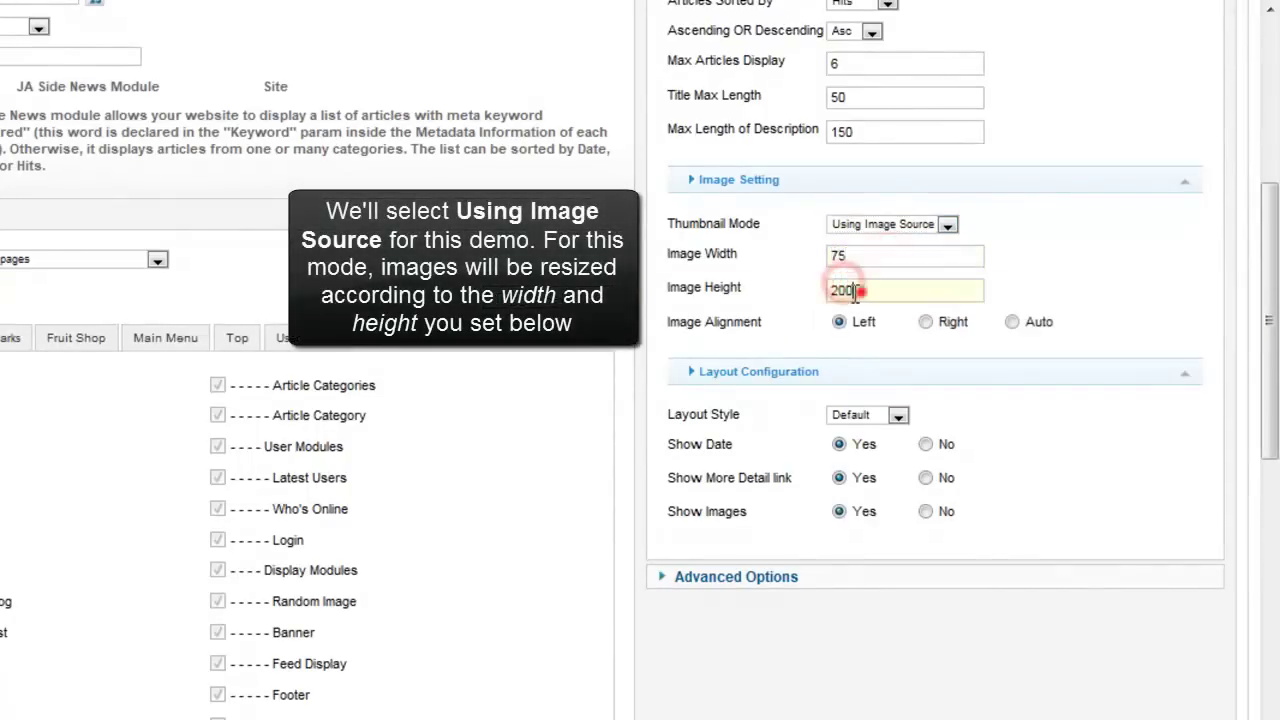
{"action": "type", "text": "50"}
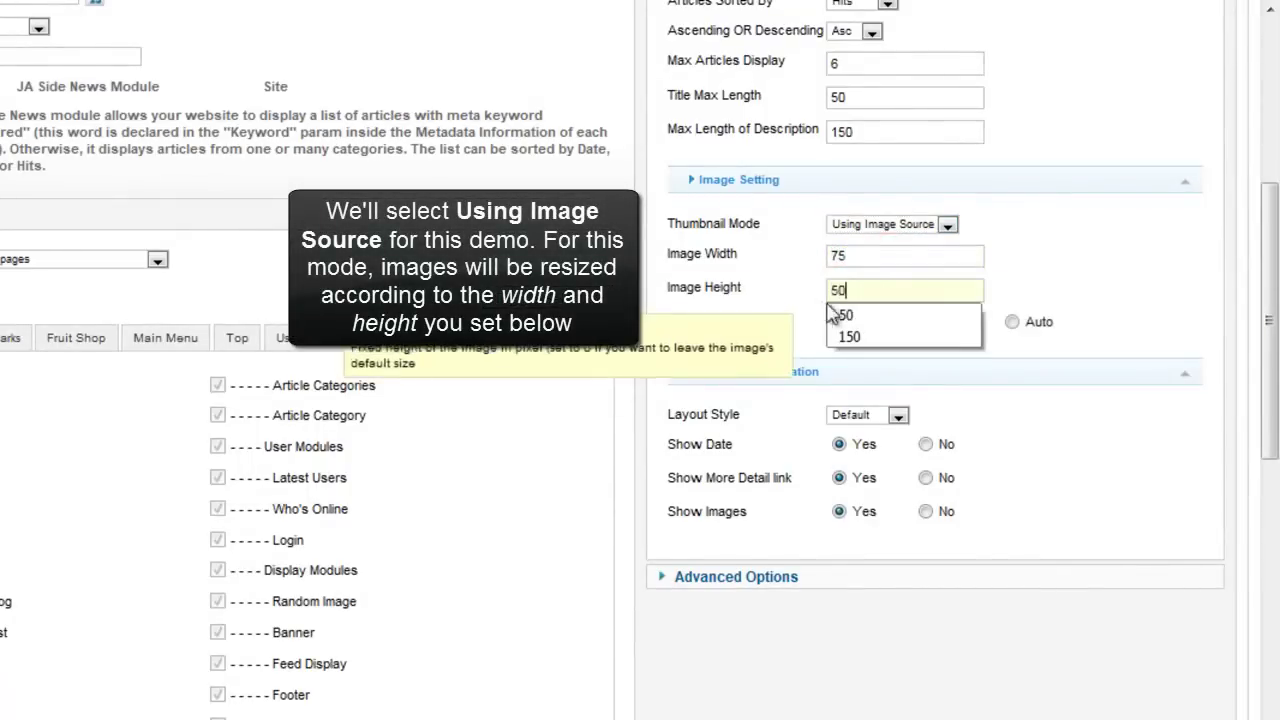
{"action": "left_click", "coordinate": [856, 316]}
{"action": "left_click", "coordinate": [840, 323]}
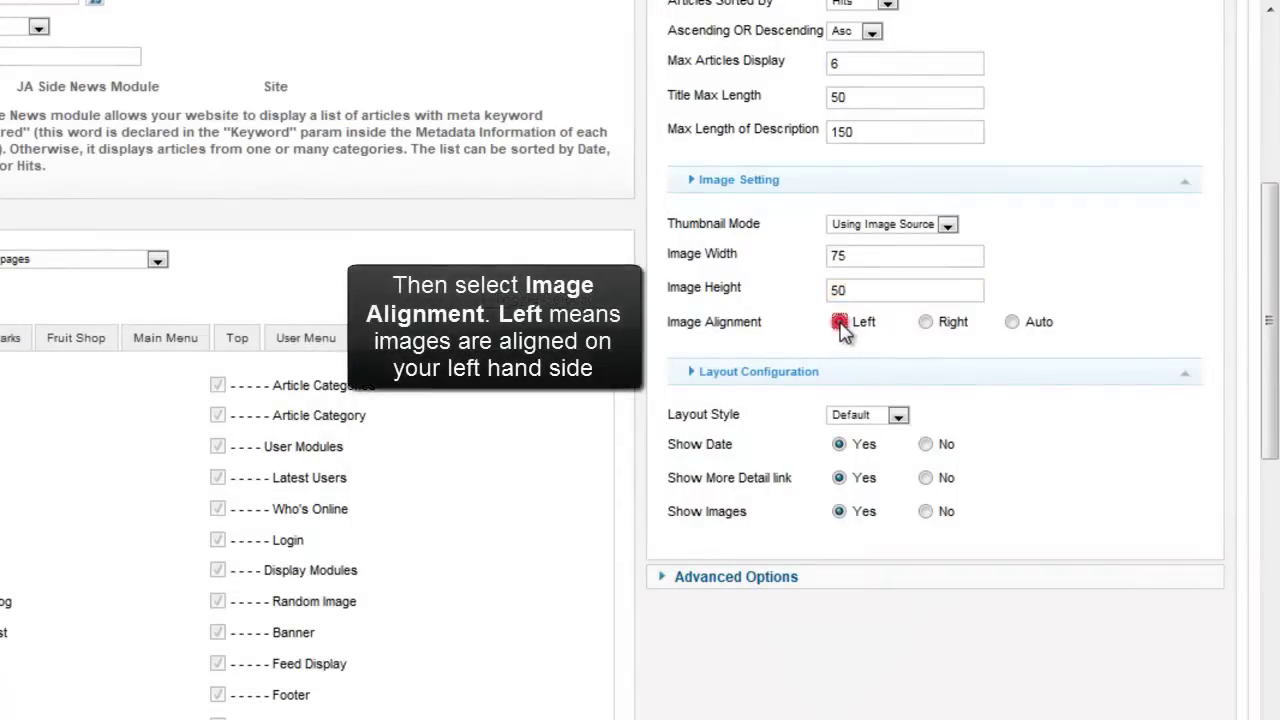
Step: Keep Show Date, Show More Detail link and Show Images at Yes, and save the module
{"action": "left_click", "coordinate": [840, 445]}
{"action": "left_click", "coordinate": [840, 478]}
{"action": "left_click", "coordinate": [840, 512]}
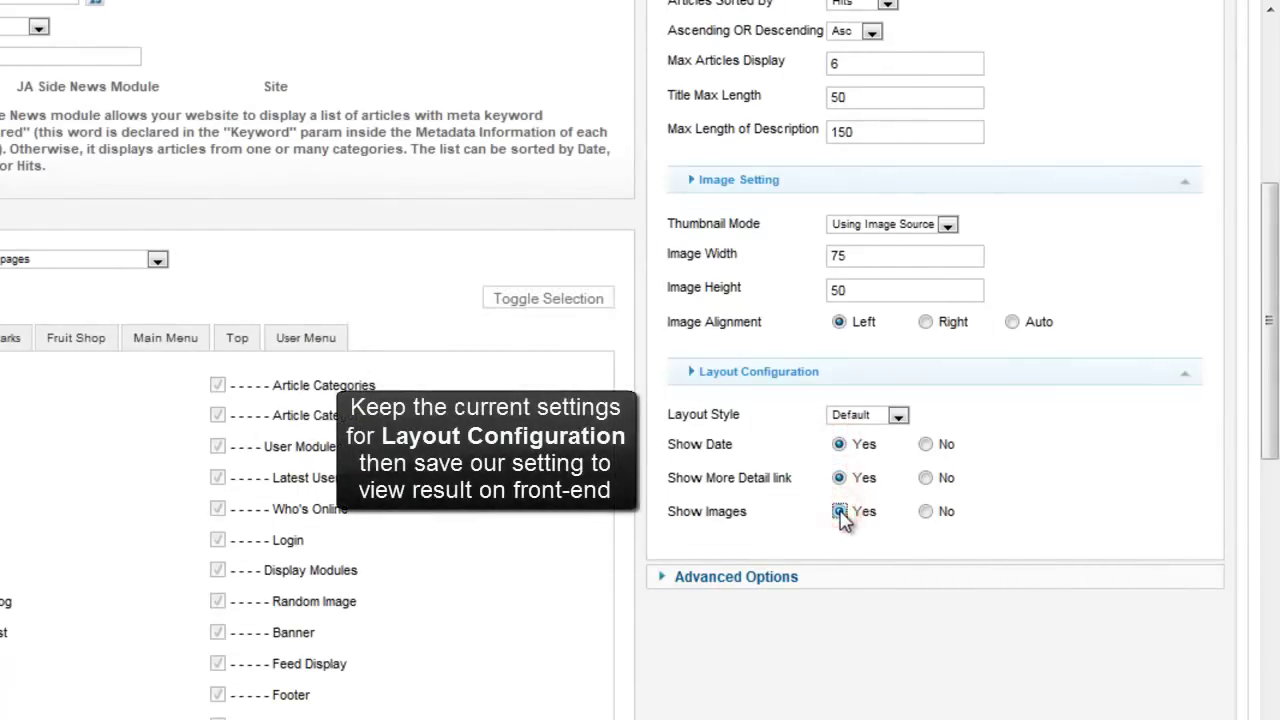
{"action": "scroll", "coordinate": [1272, 410], "scroll_direction": "up", "scroll_amount": 5}
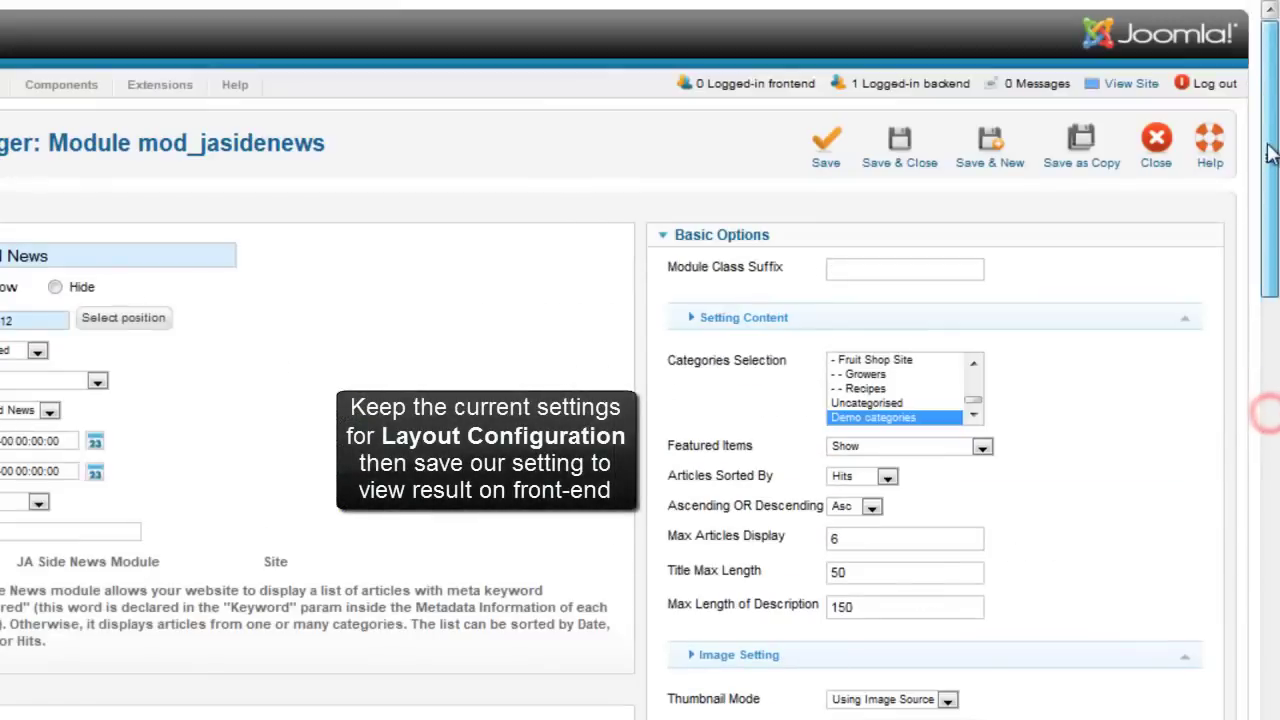
{"action": "left_click", "coordinate": [832, 165]}
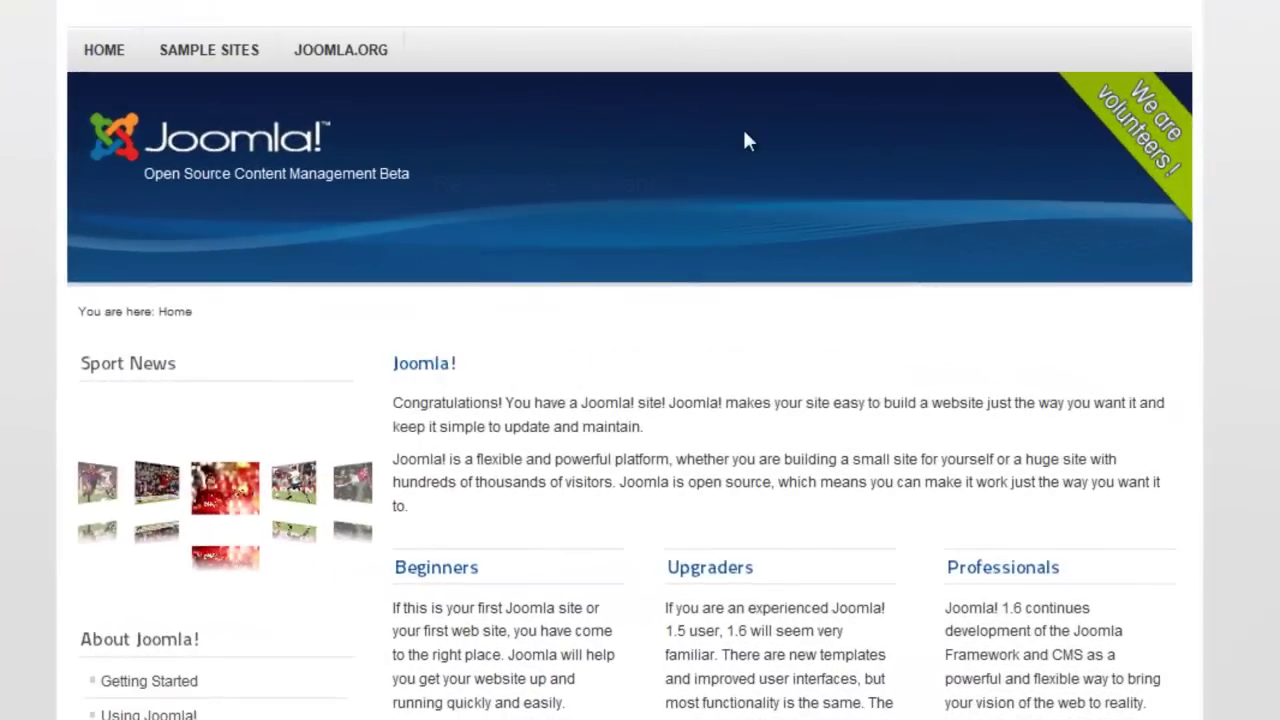
Step: Reload the site's front-end home page and review the articles displayed by the module
{"action": "right_click", "coordinate": [746, 134]}
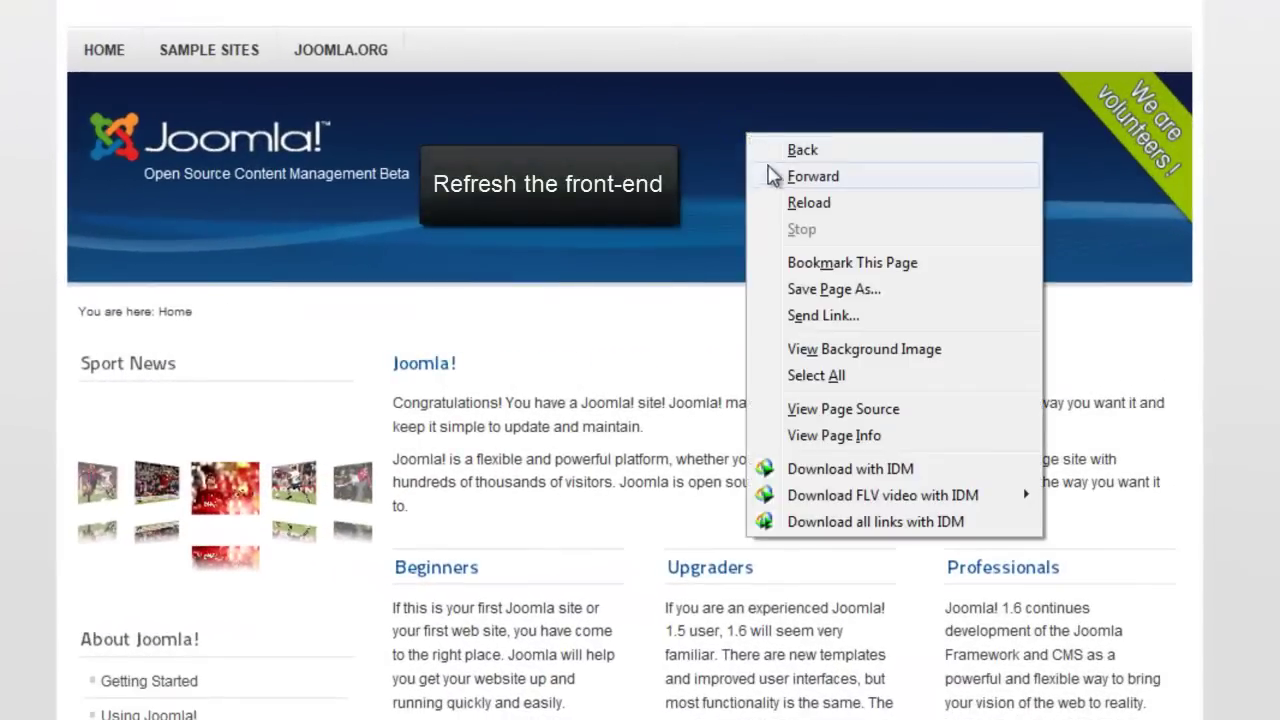
{"action": "left_click", "coordinate": [793, 204]}
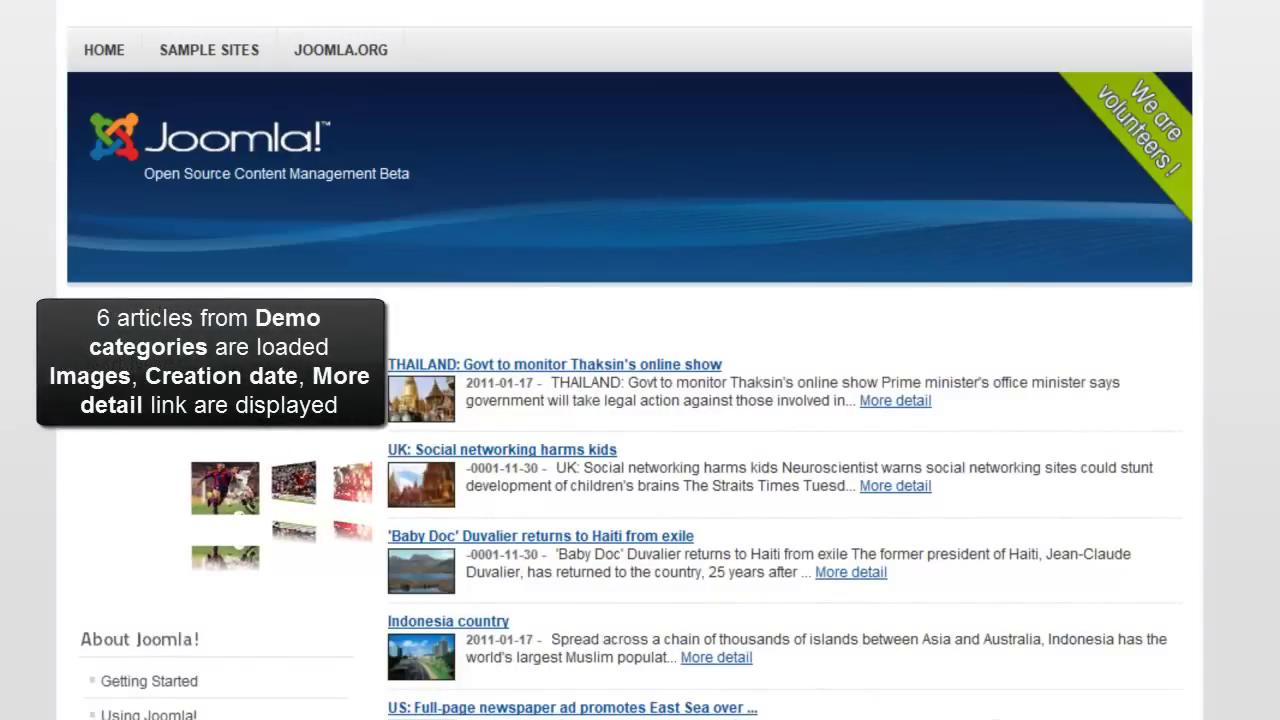
{"action": "scroll", "coordinate": [630, 400], "scroll_direction": "down", "scroll_amount": 3}
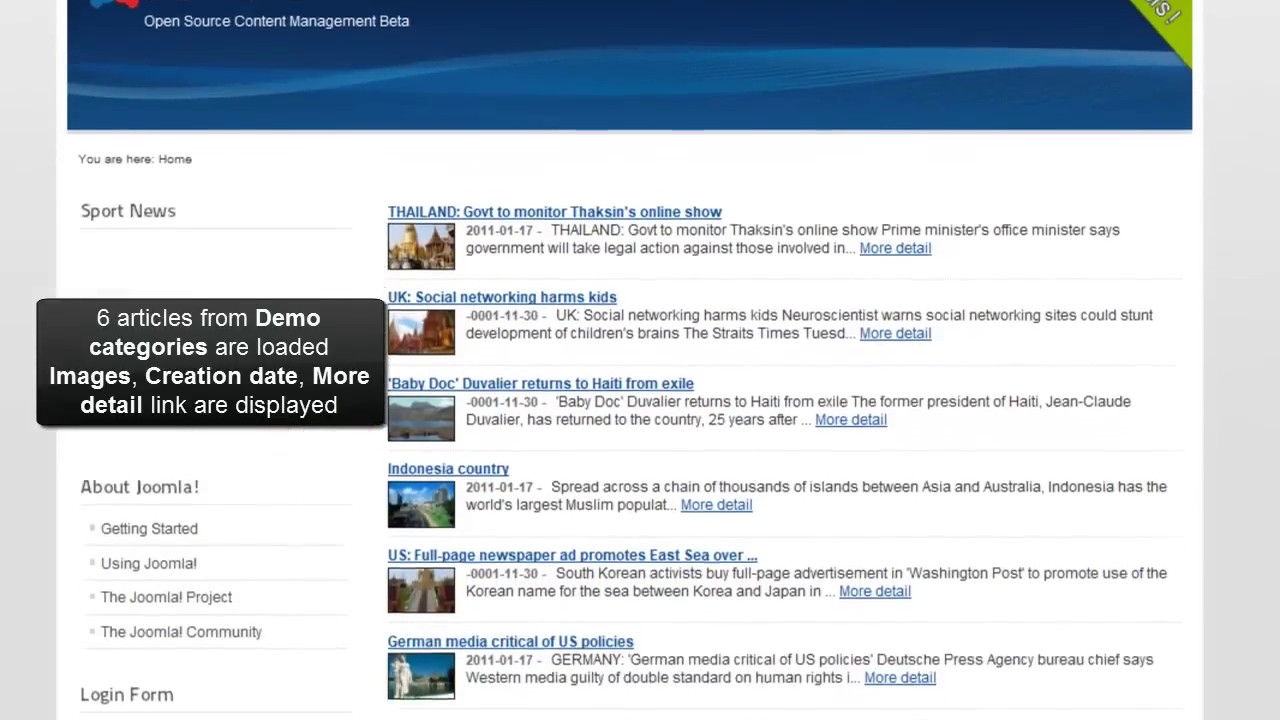
{"action": "scroll", "coordinate": [630, 400], "scroll_direction": "down", "scroll_amount": 1}
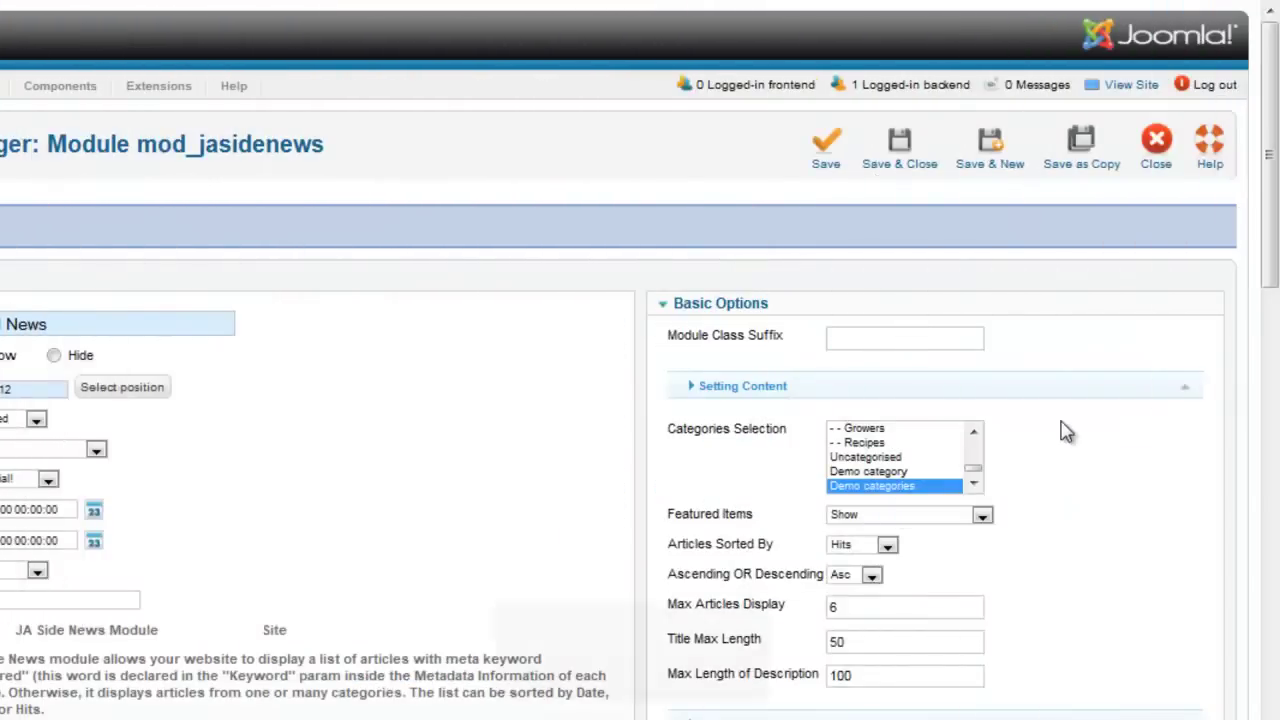
Step: In the JA Side News module settings, set Featured Items to "Show only featured articles"
{"action": "left_click", "coordinate": [1062, 422]}
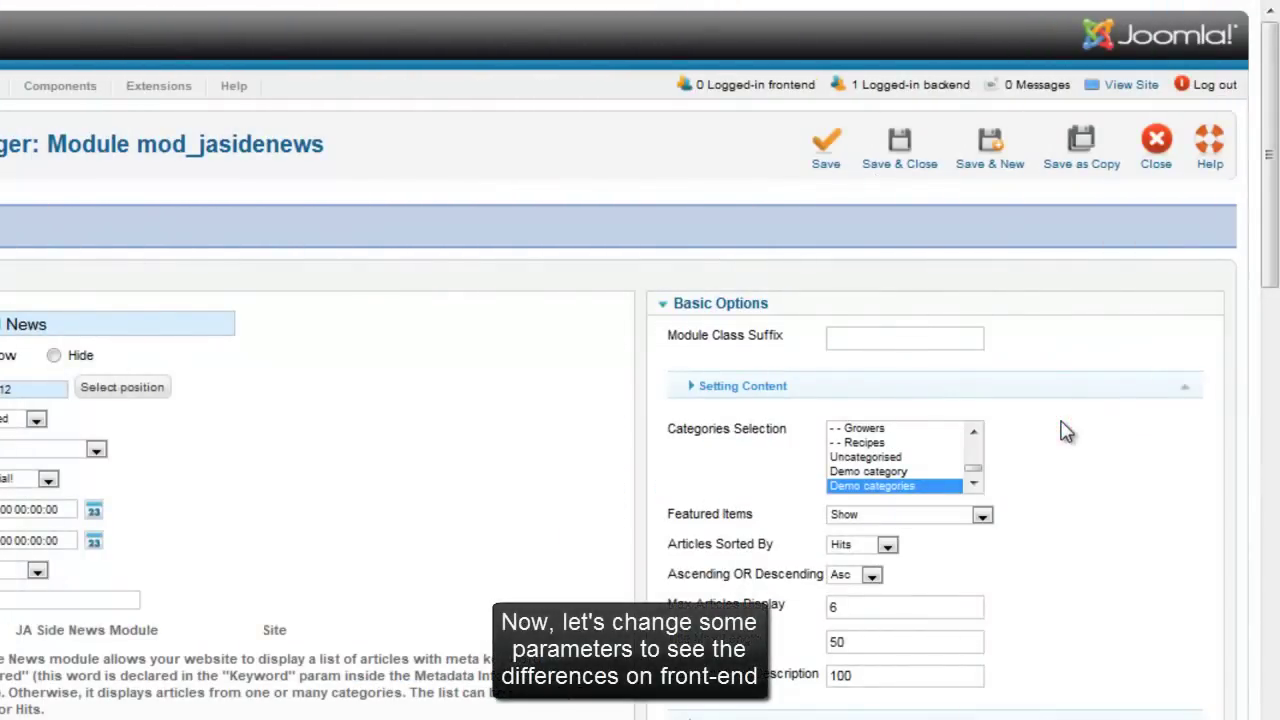
{"action": "left_click", "coordinate": [982, 515]}
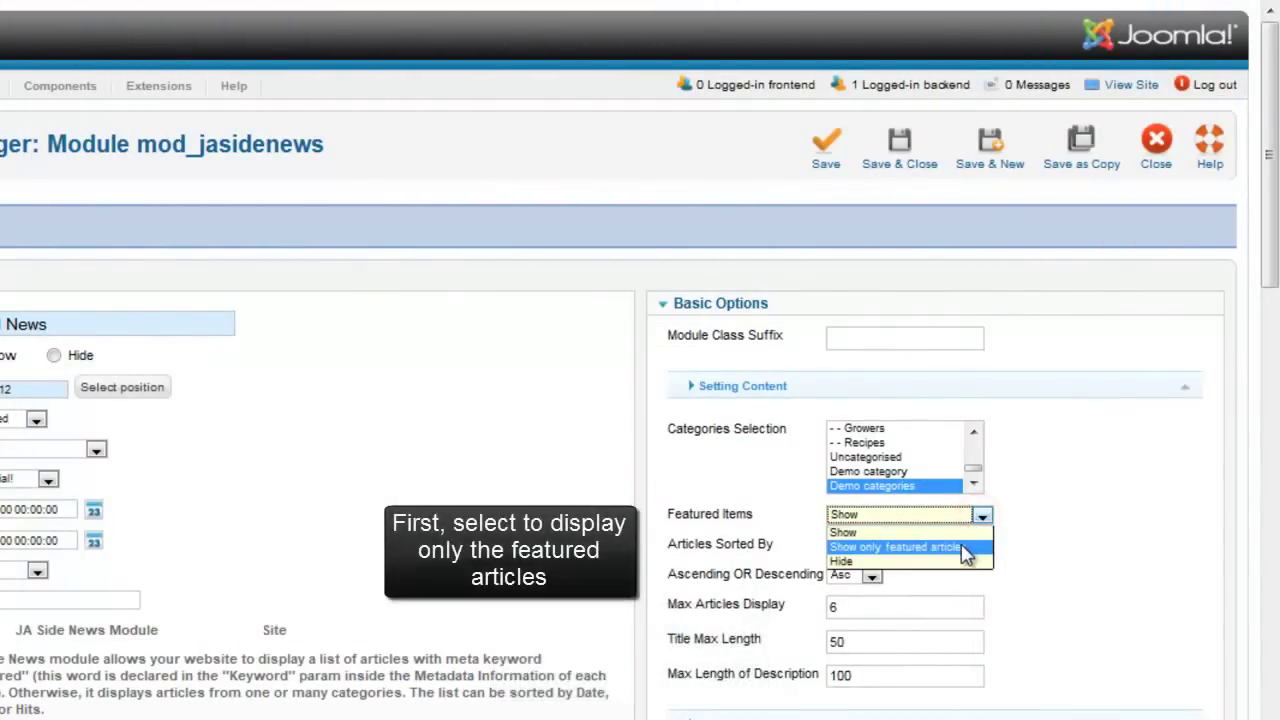
{"action": "left_click", "coordinate": [962, 548]}
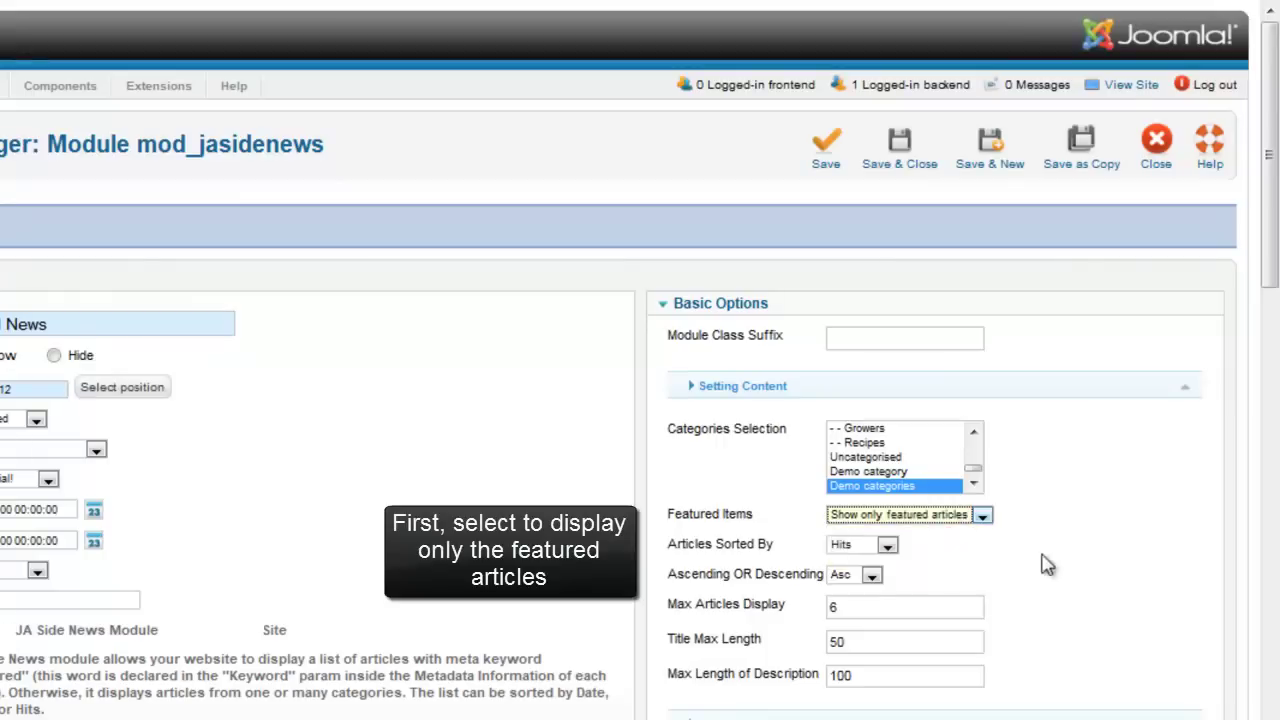
Step: Change the Thumbnail Mode to Using Resize with Resize With The Ratio set to Yes
{"action": "left_click_drag", "start_coordinate": [1268, 280], "coordinate": [1274, 398]}
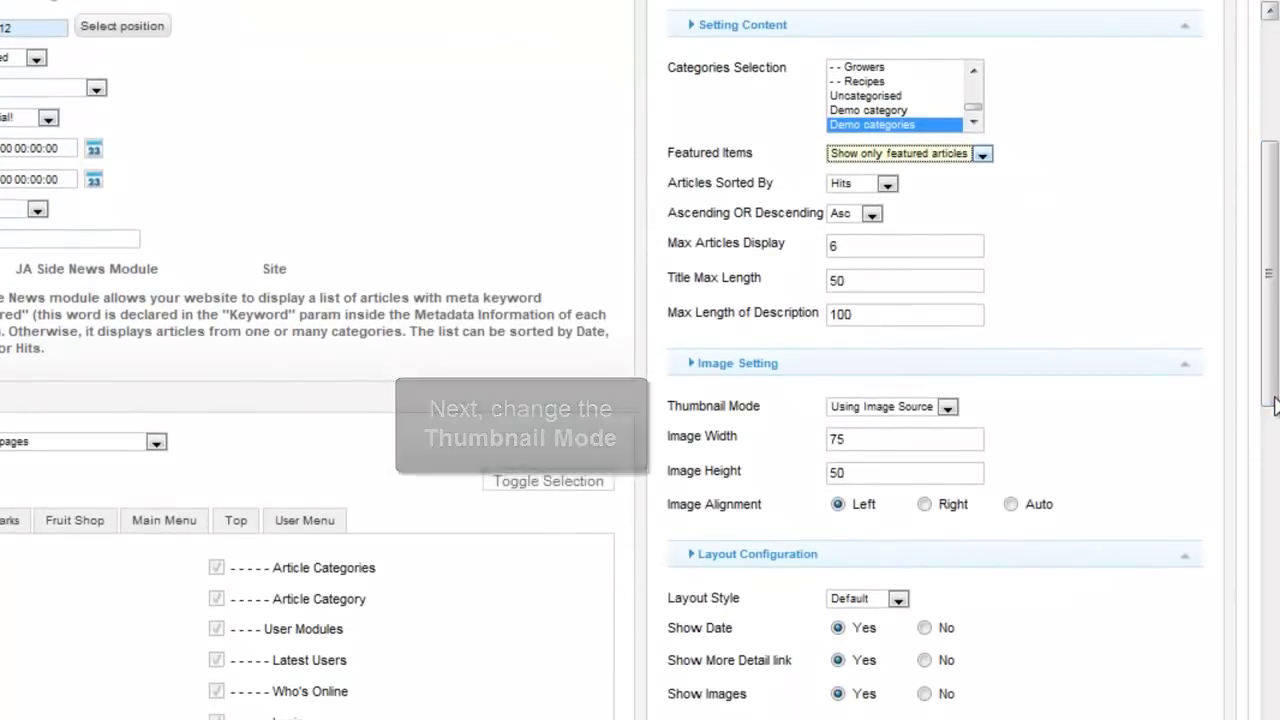
{"action": "left_click", "coordinate": [947, 408]}
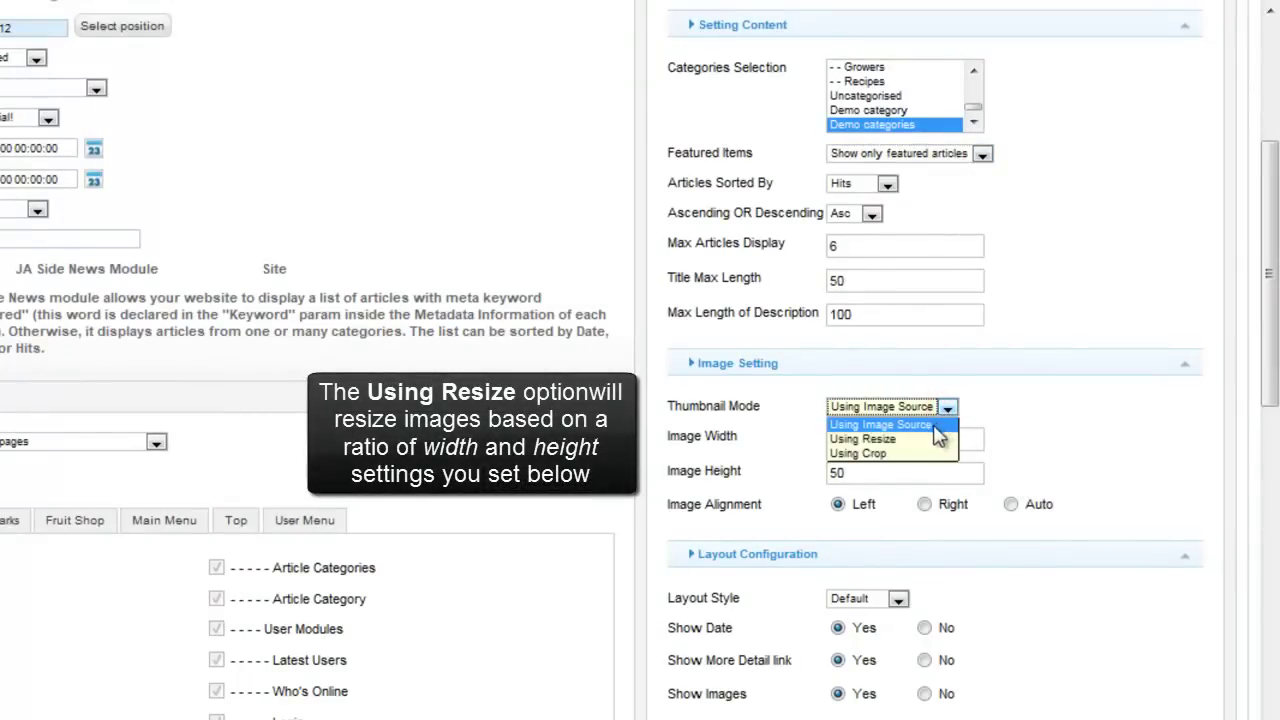
{"action": "left_click", "coordinate": [880, 439]}
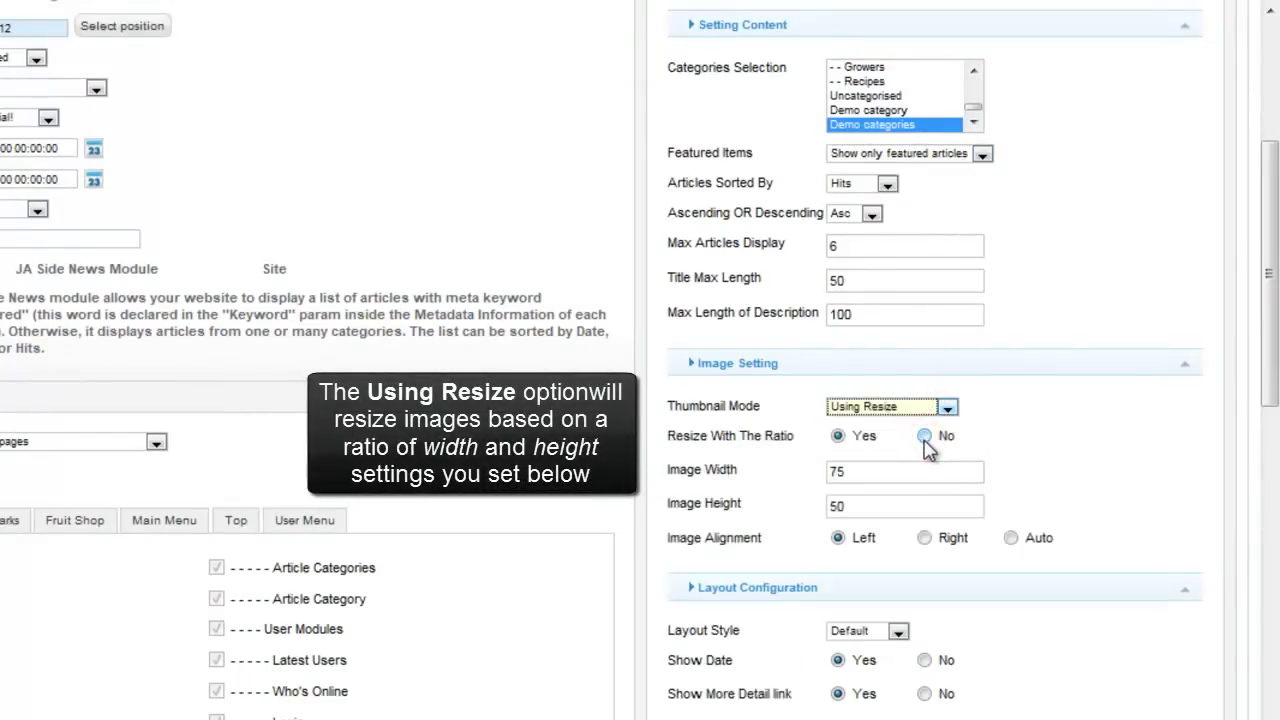
{"action": "left_click", "coordinate": [840, 437]}
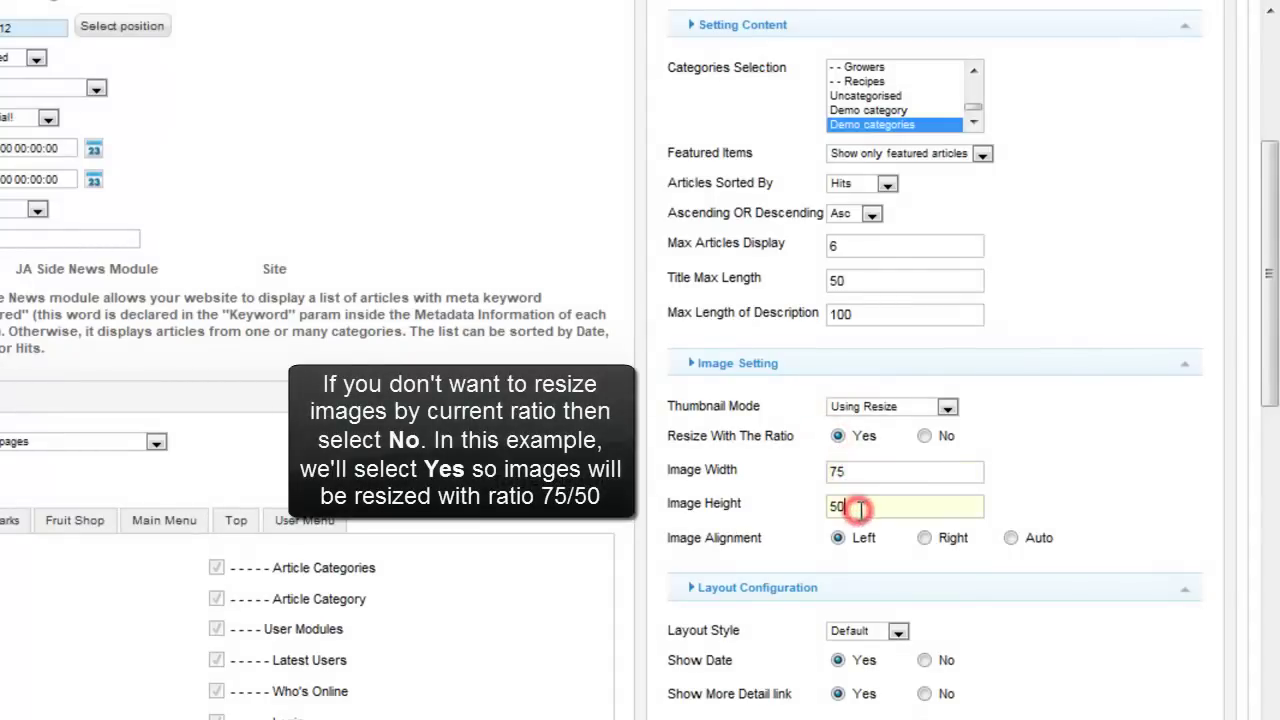
Step: Disable Show Date and Show Images in the Layout Configuration and save the module
{"action": "scroll", "coordinate": [860, 508], "scroll_direction": "down", "scroll_amount": 3}
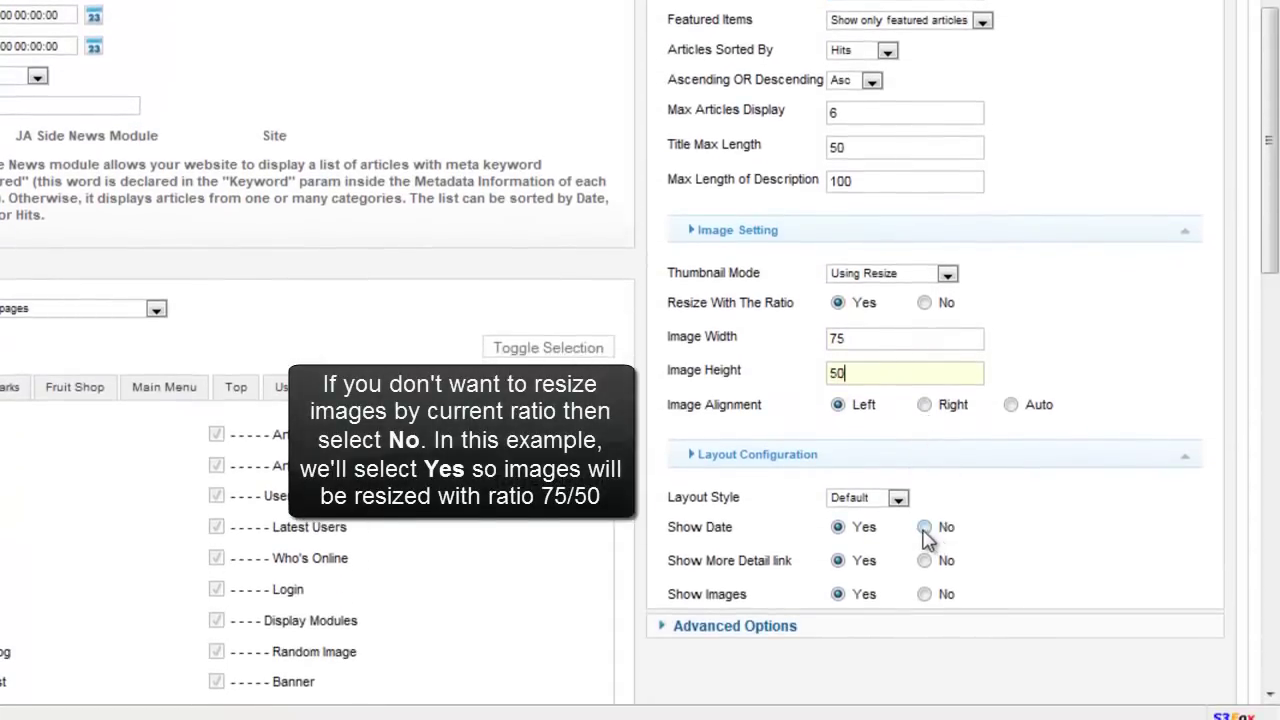
{"action": "left_click", "coordinate": [924, 528]}
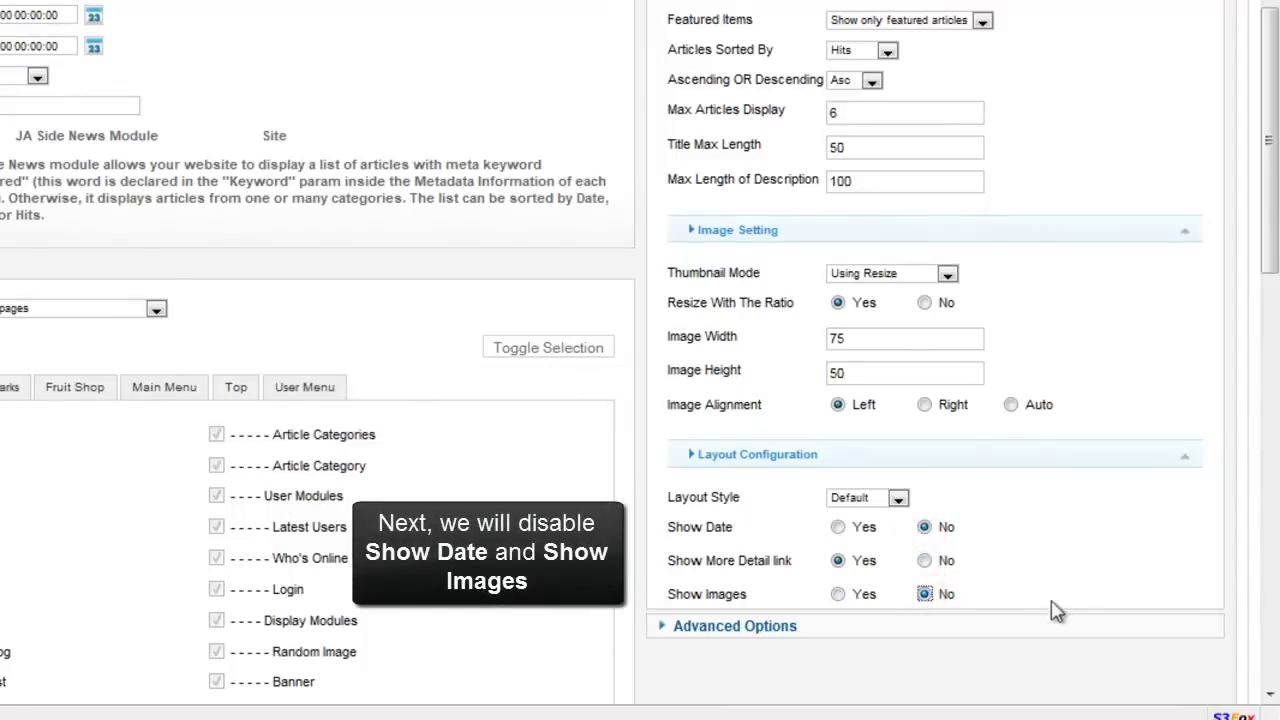
{"action": "scroll", "coordinate": [962, 198], "scroll_direction": "up", "scroll_amount": 10}
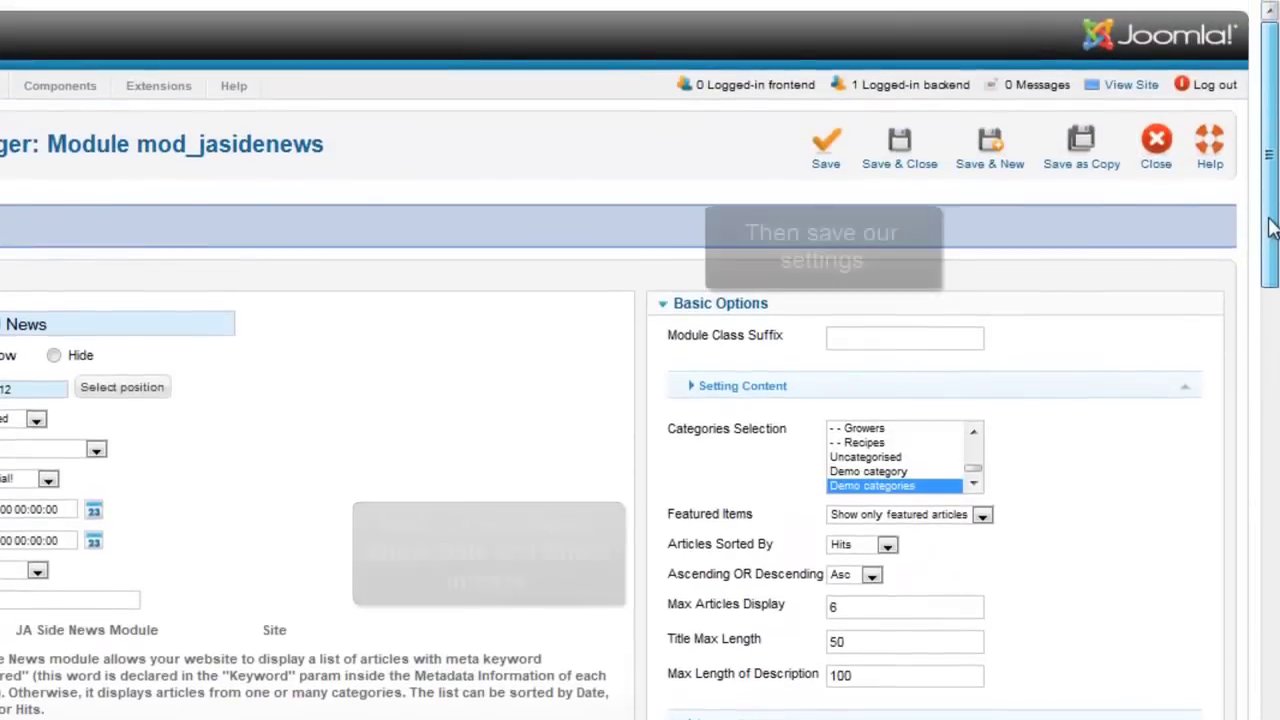
{"action": "left_click", "coordinate": [818, 160]}
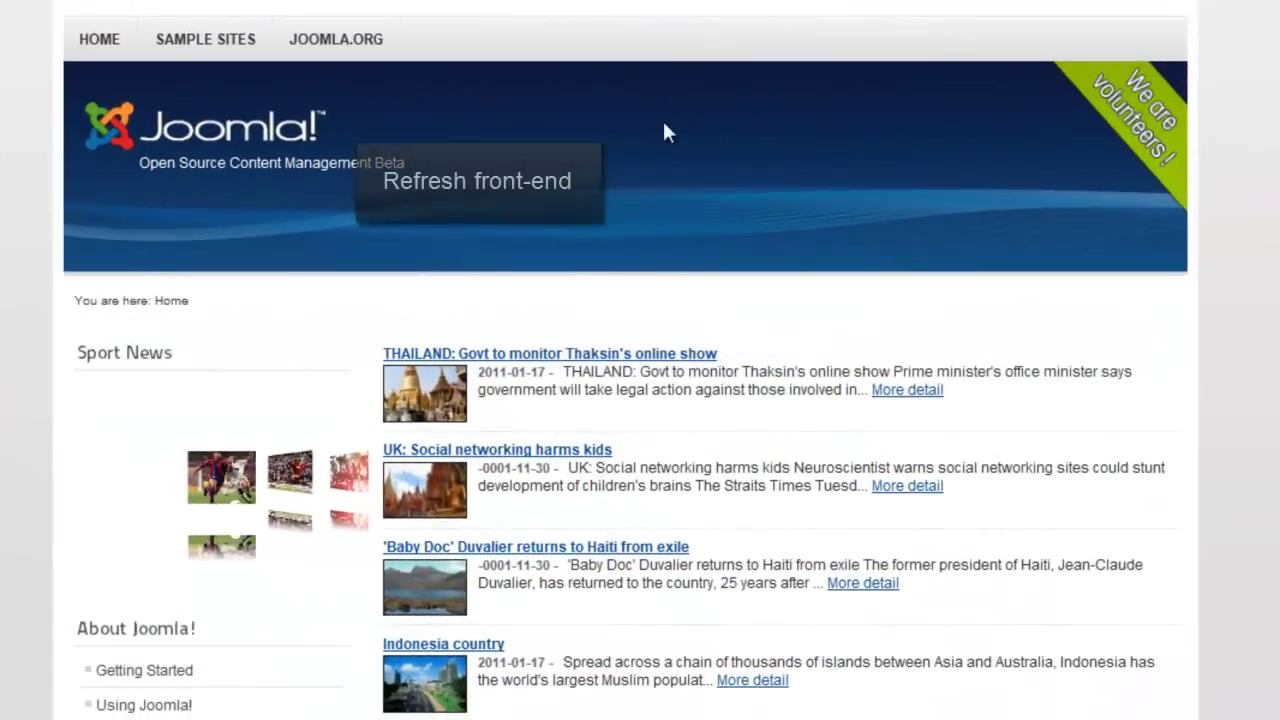
Step: Reload the front-end home page and check how the module lists the featured articles
{"action": "right_click", "coordinate": [662, 118]}
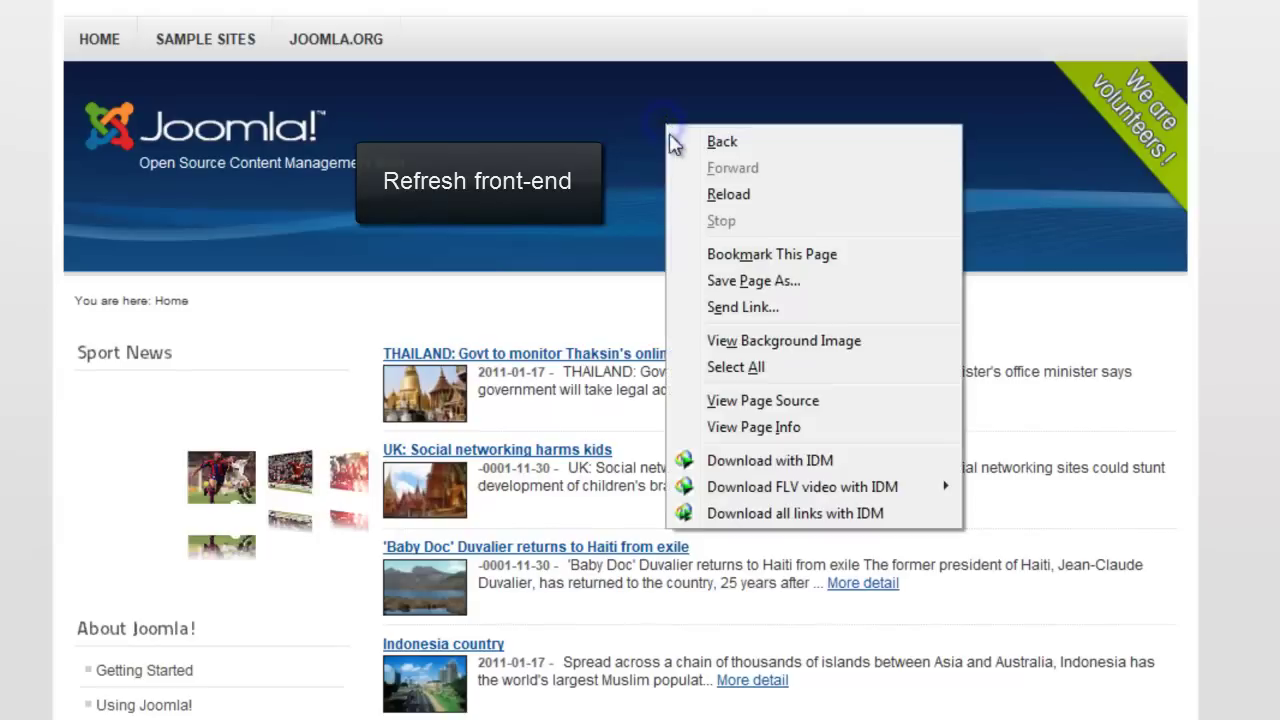
{"action": "left_click", "coordinate": [714, 198]}
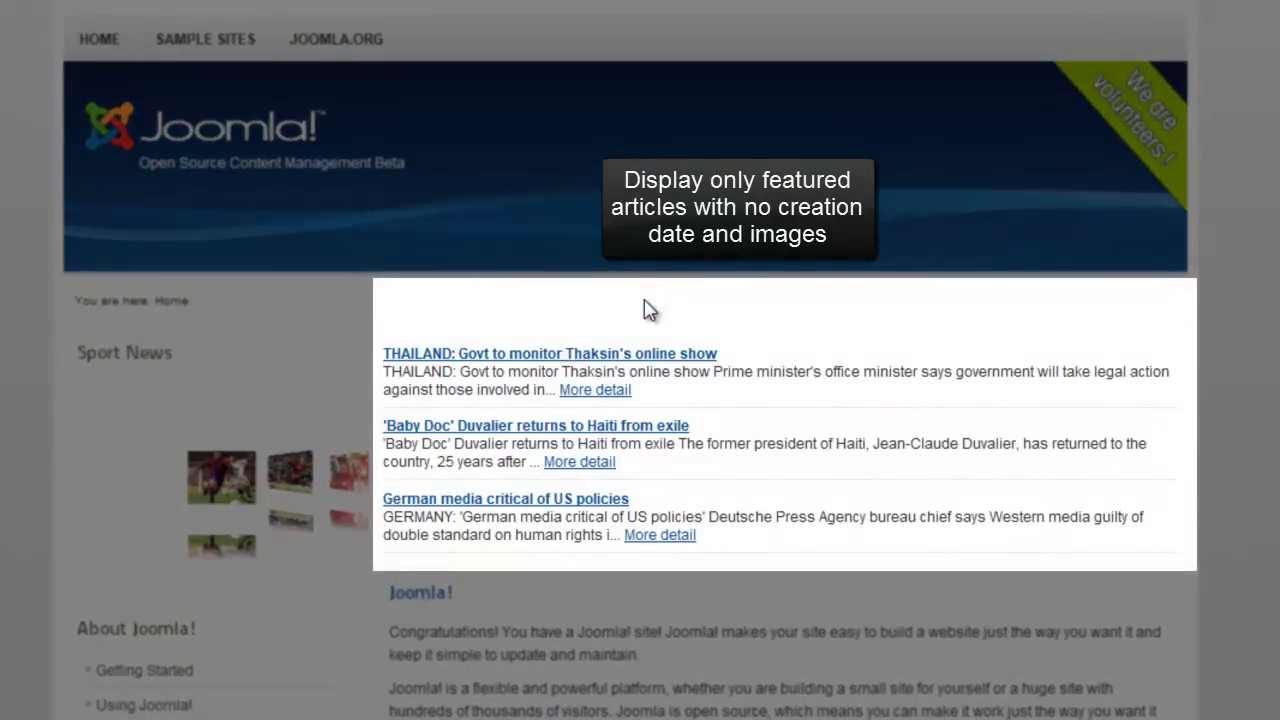
{"action": "left_click", "coordinate": [612, 392]}
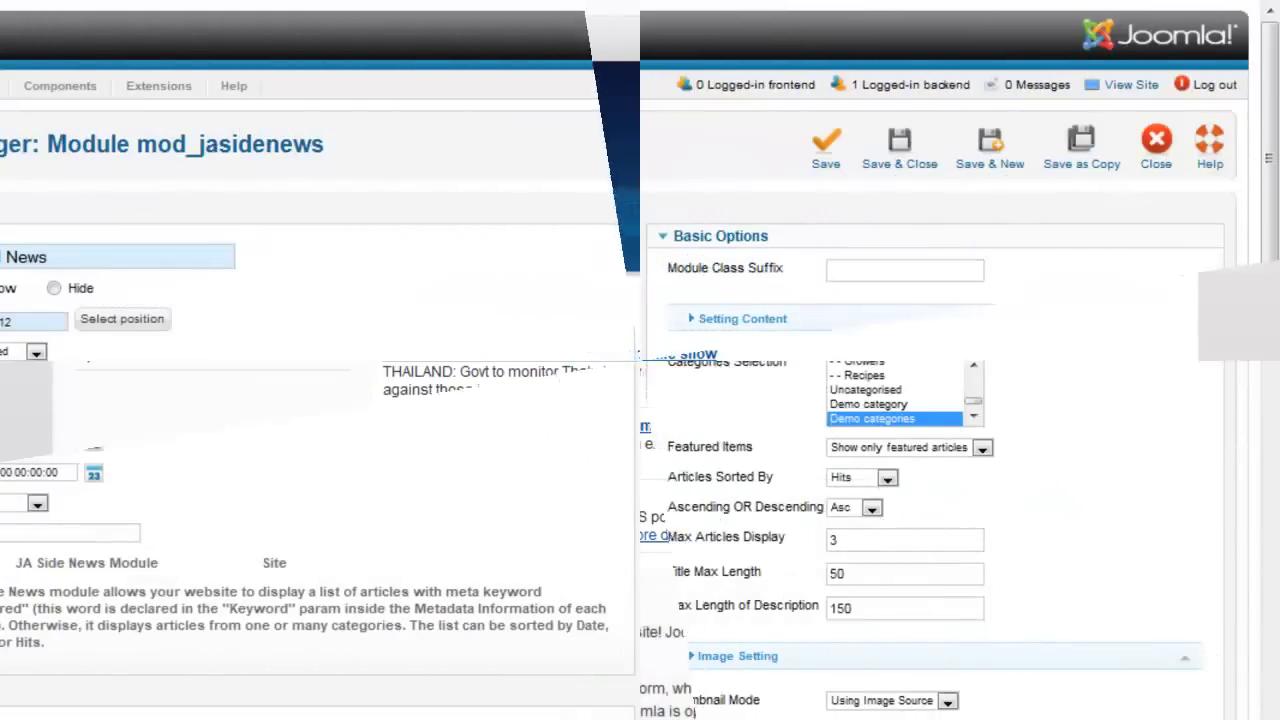
Step: In the module's Layout Configuration, set Layout Style to Side News and Module Height to 55
{"action": "left_click", "coordinate": [1160, 400]}
{"action": "scroll", "coordinate": [1268, 287], "scroll_direction": "down", "scroll_amount": 5}
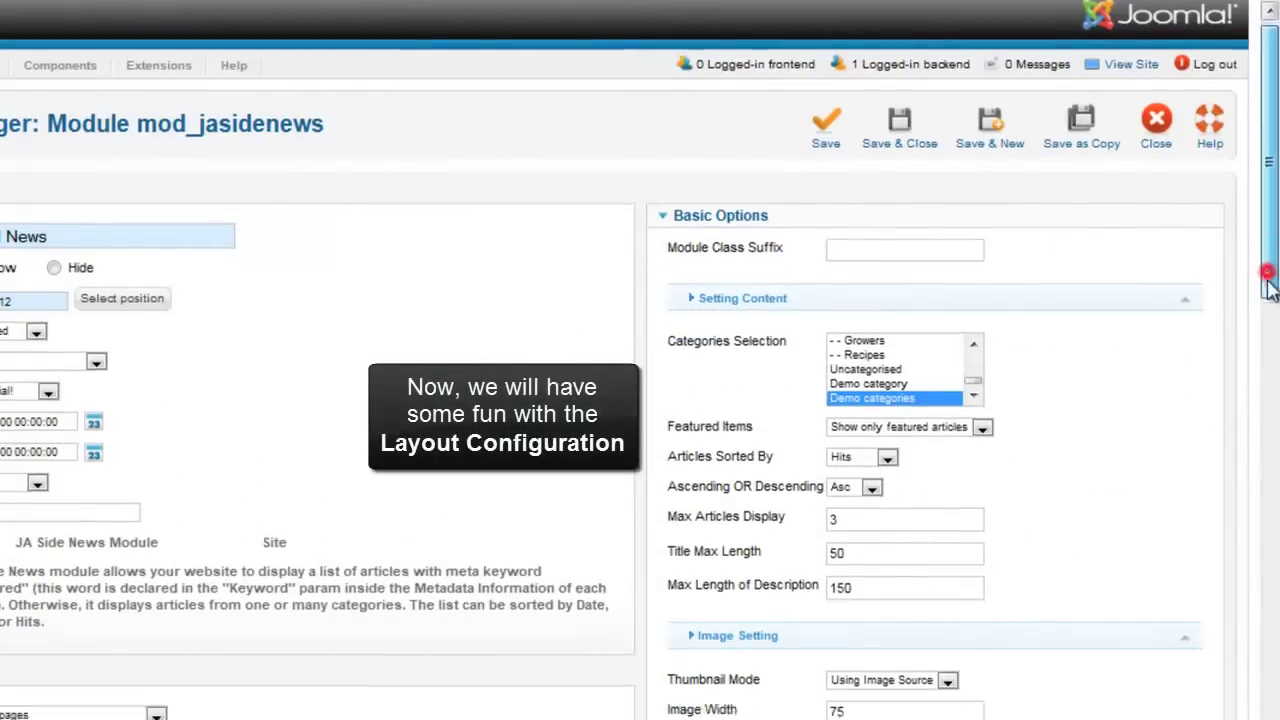
{"action": "scroll", "coordinate": [1193, 338], "scroll_direction": "down", "scroll_amount": 3}
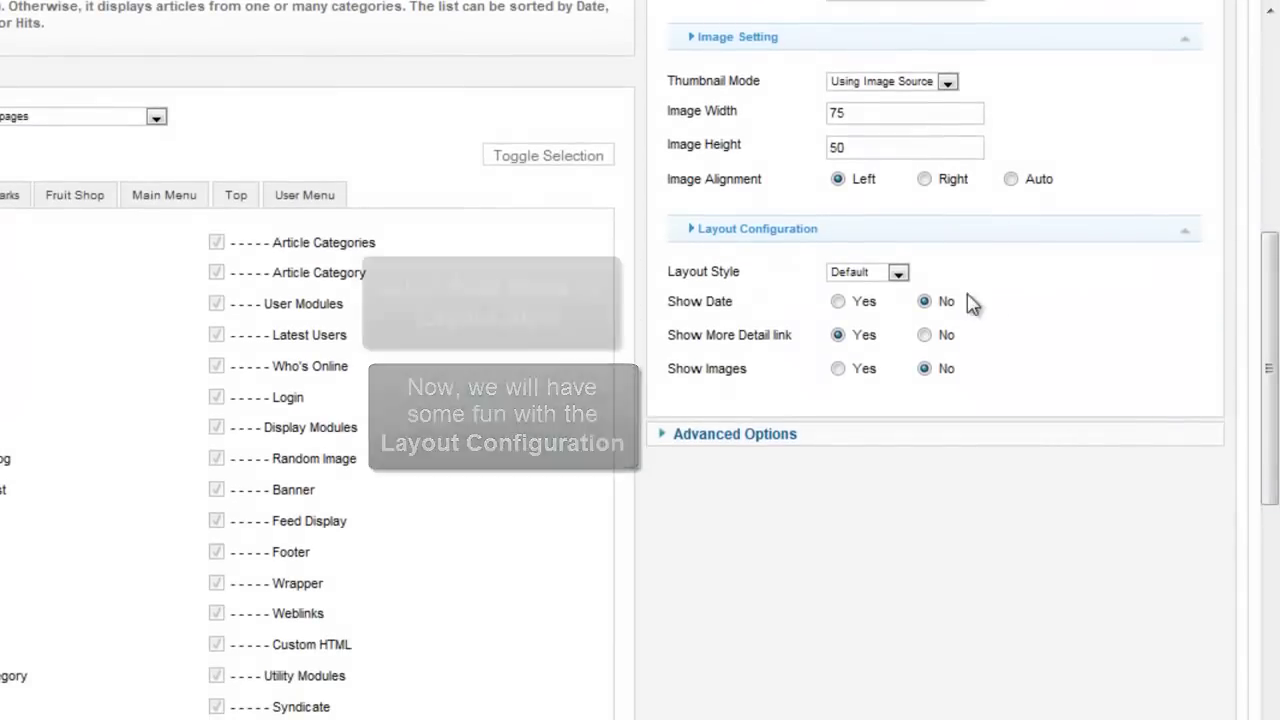
{"action": "left_click", "coordinate": [898, 273]}
{"action": "left_click", "coordinate": [877, 305]}
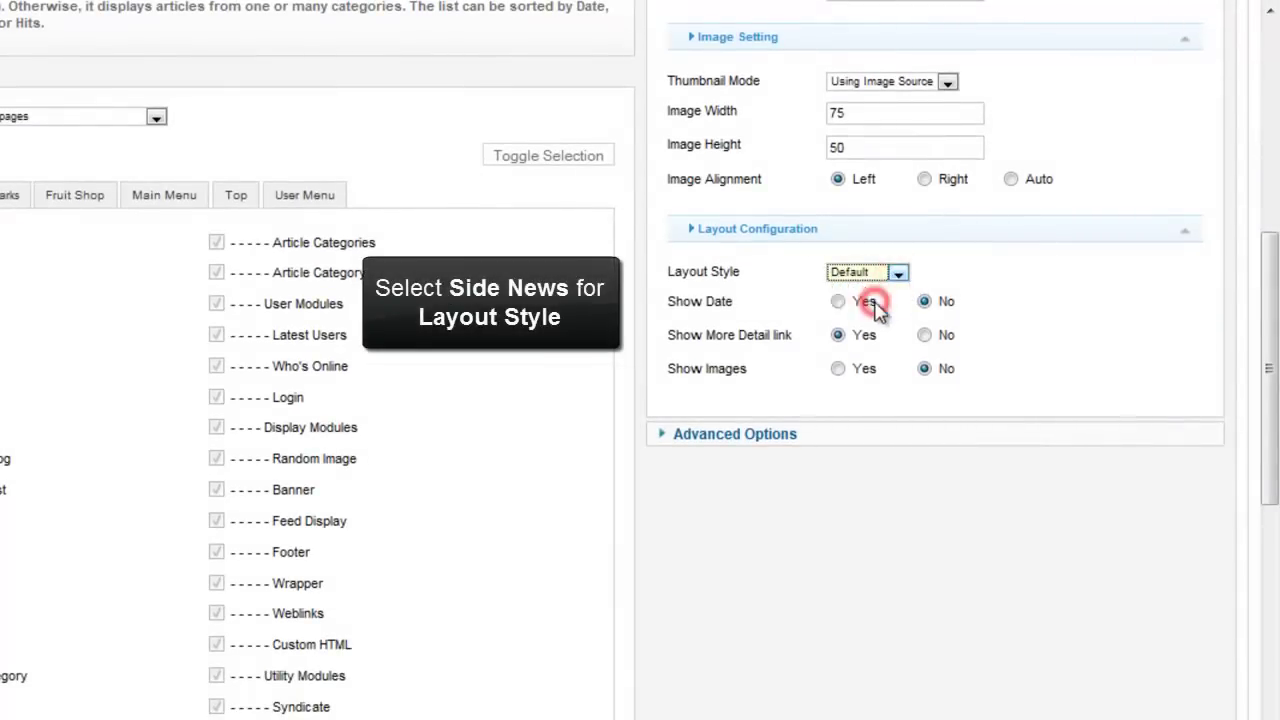
{"action": "double_click", "coordinate": [877, 304]}
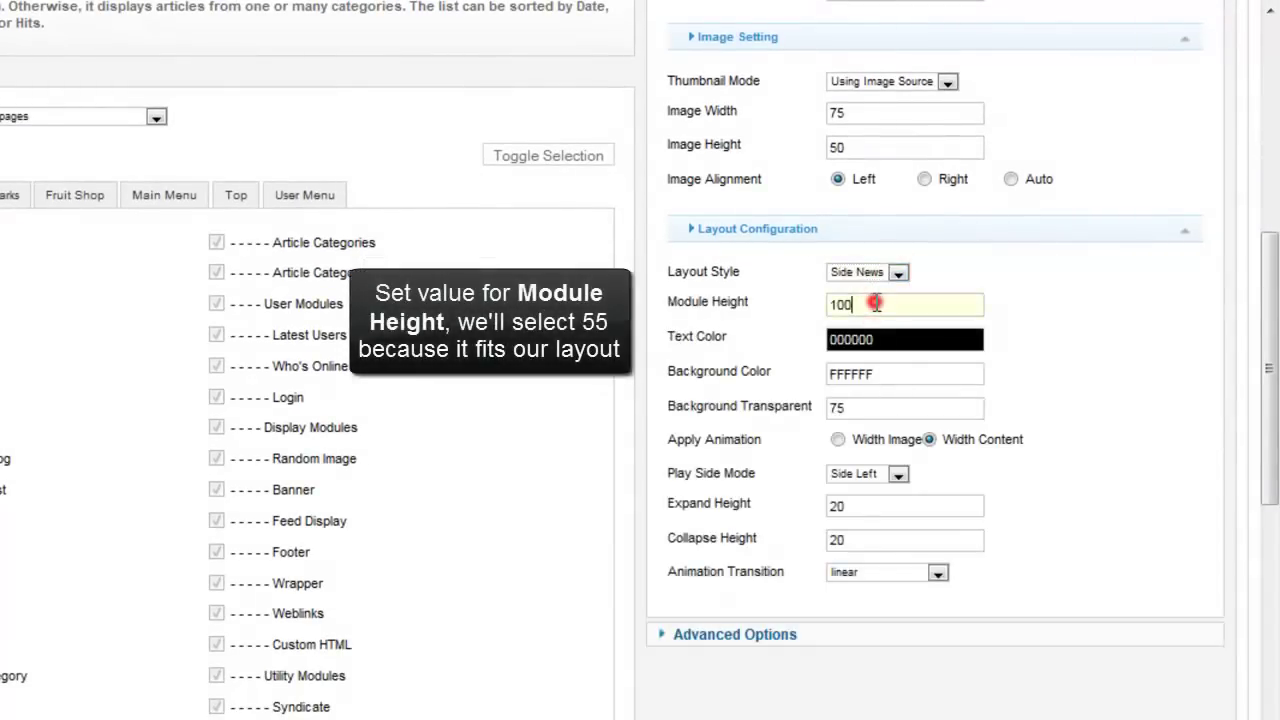
{"action": "type", "text": "55"}
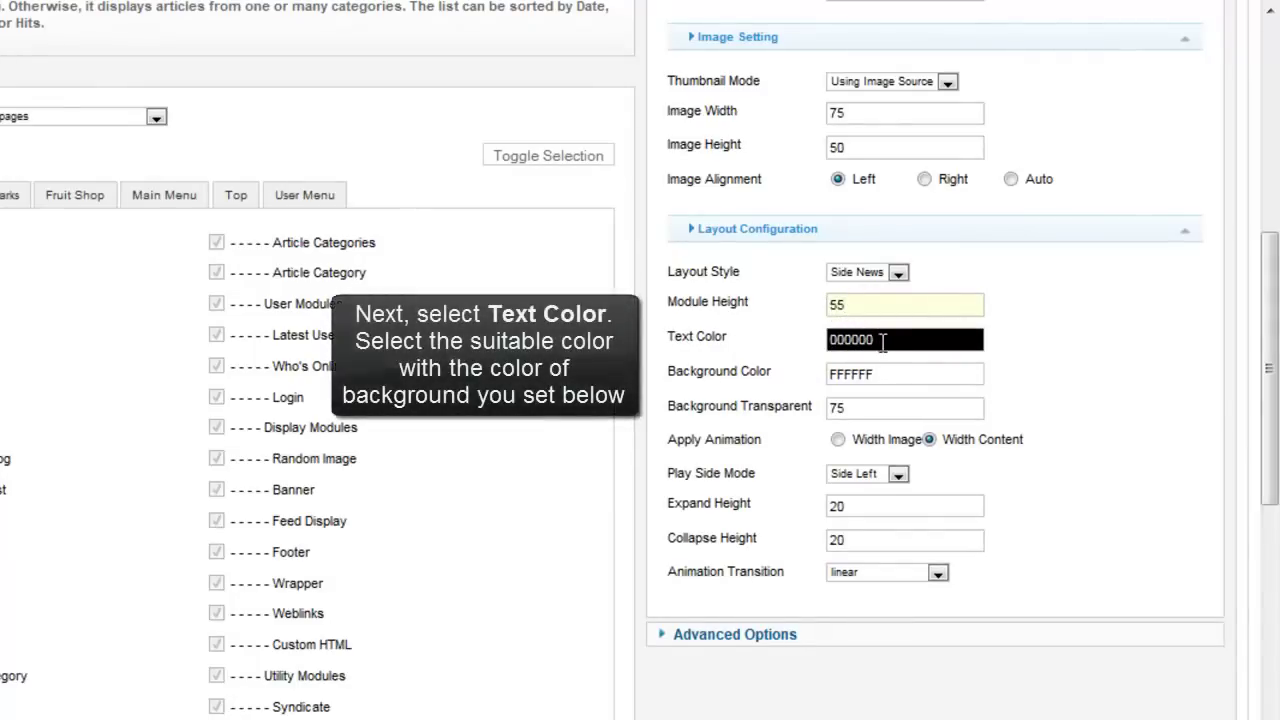
Step: Choose a dark blue Text Color, 1F235C, for the Side News layout
{"action": "left_click", "coordinate": [882, 340]}
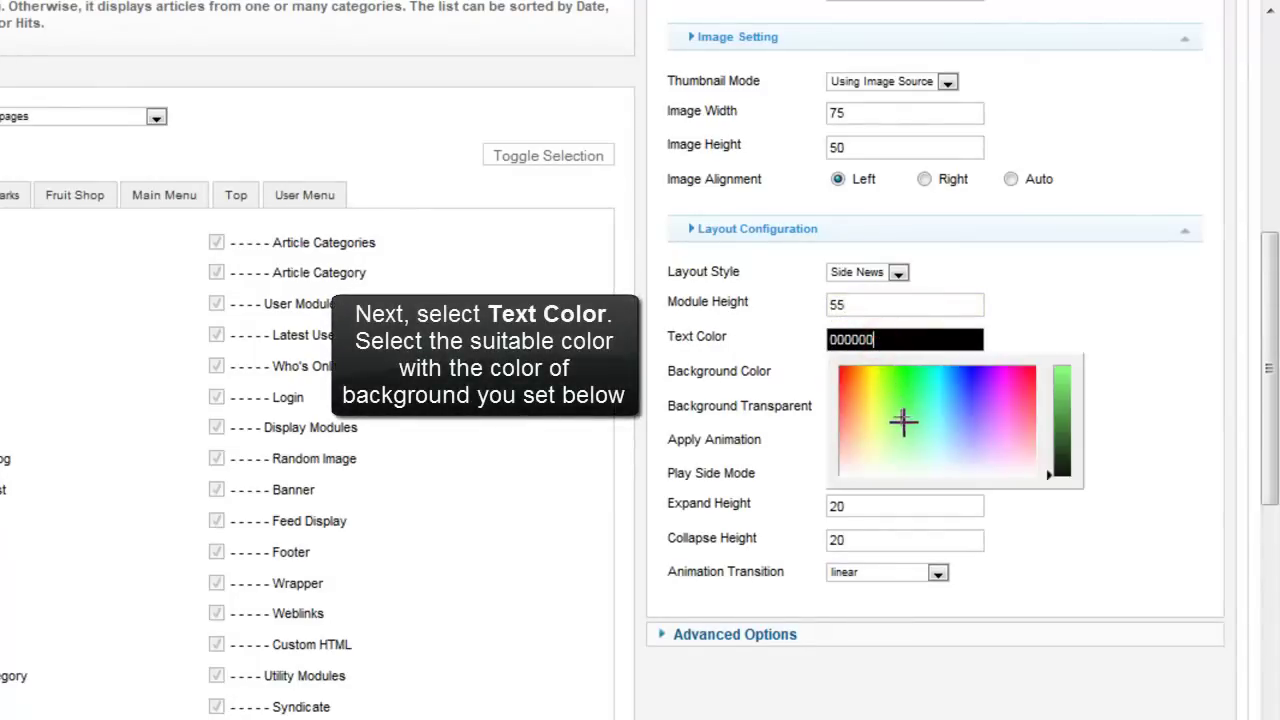
{"action": "left_click_drag", "start_coordinate": [903, 418], "coordinate": [957, 399]}
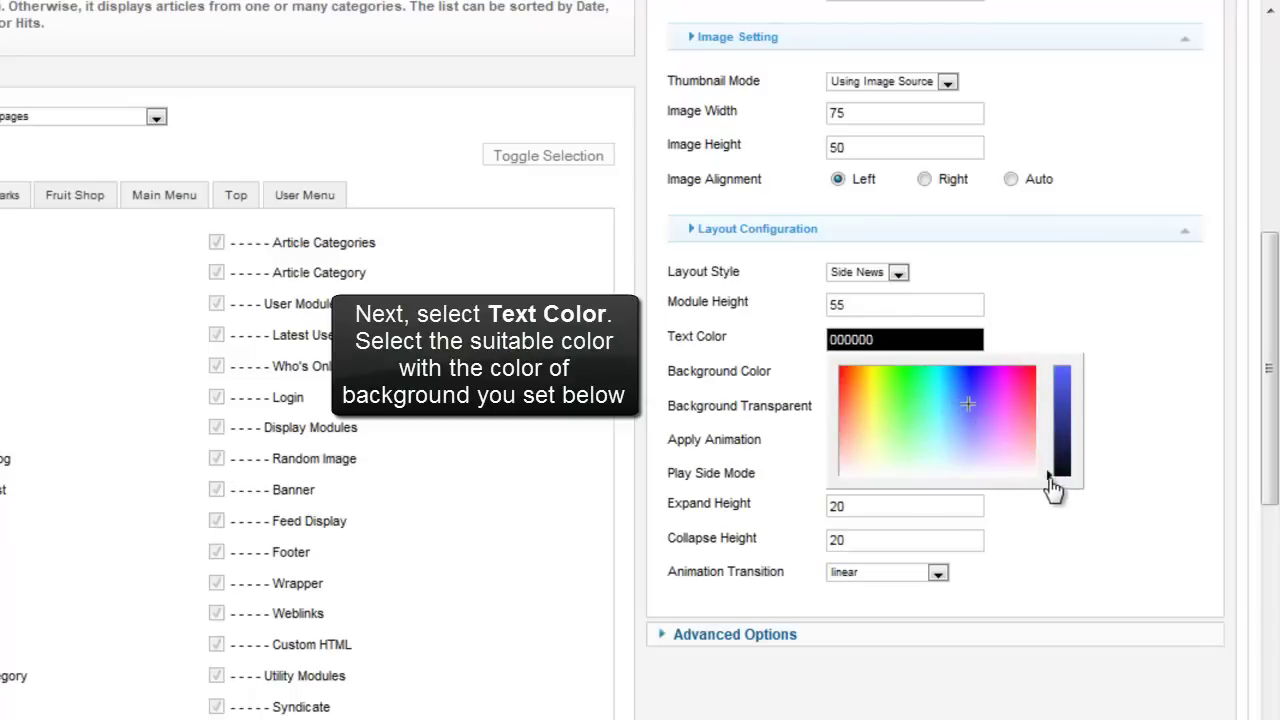
{"action": "left_click_drag", "start_coordinate": [1052, 484], "coordinate": [1052, 445]}
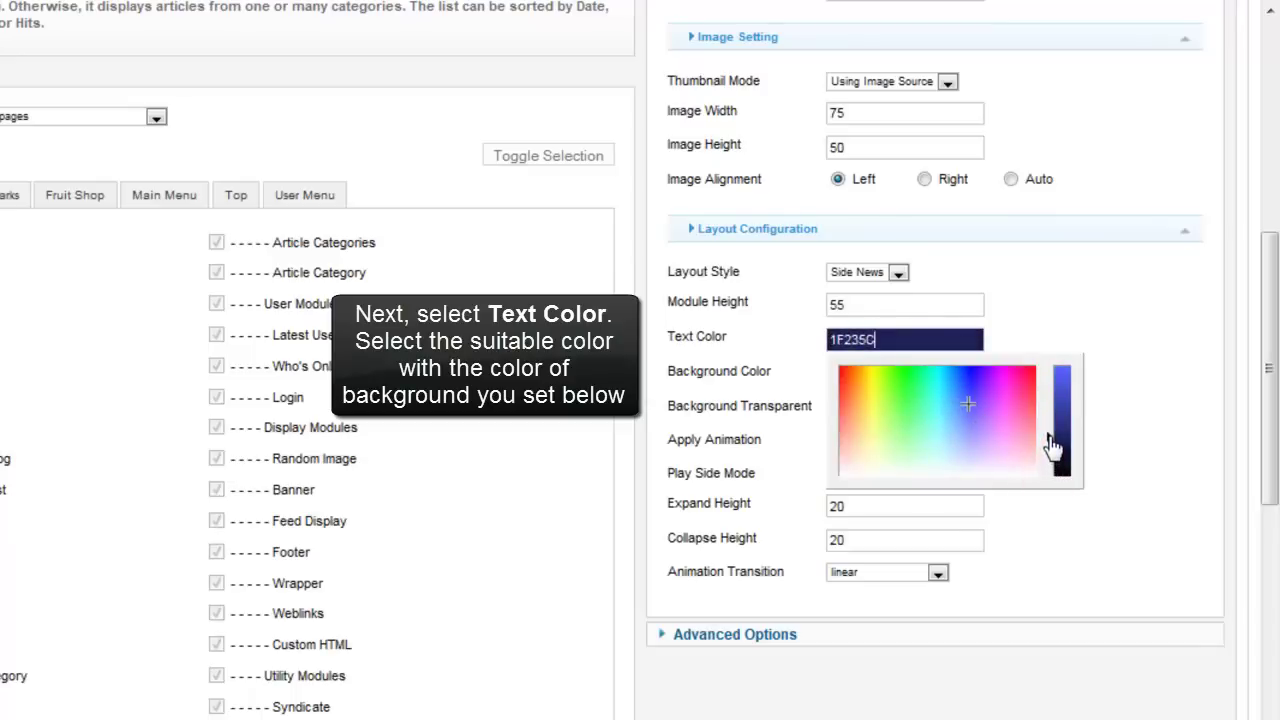
{"action": "left_click", "coordinate": [1094, 438]}
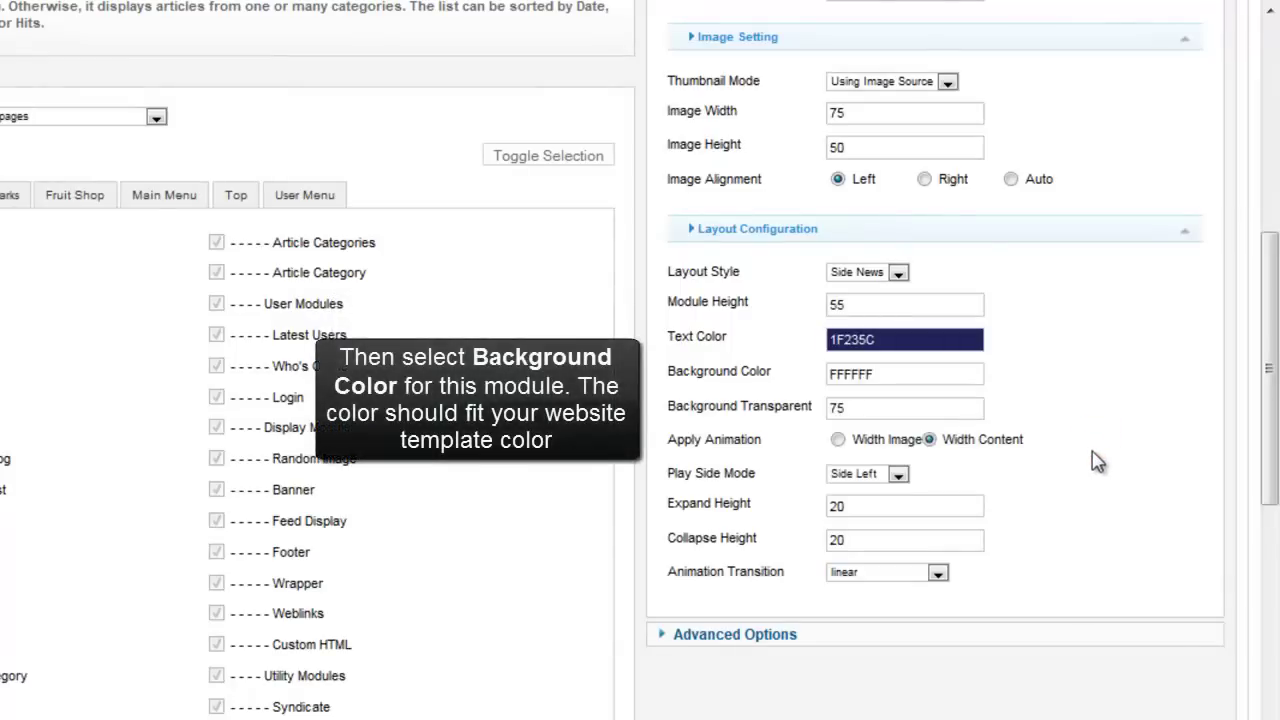
Step: Choose a light green Background Color, 91ED91, for the Side News layout
{"action": "left_click", "coordinate": [902, 375]}
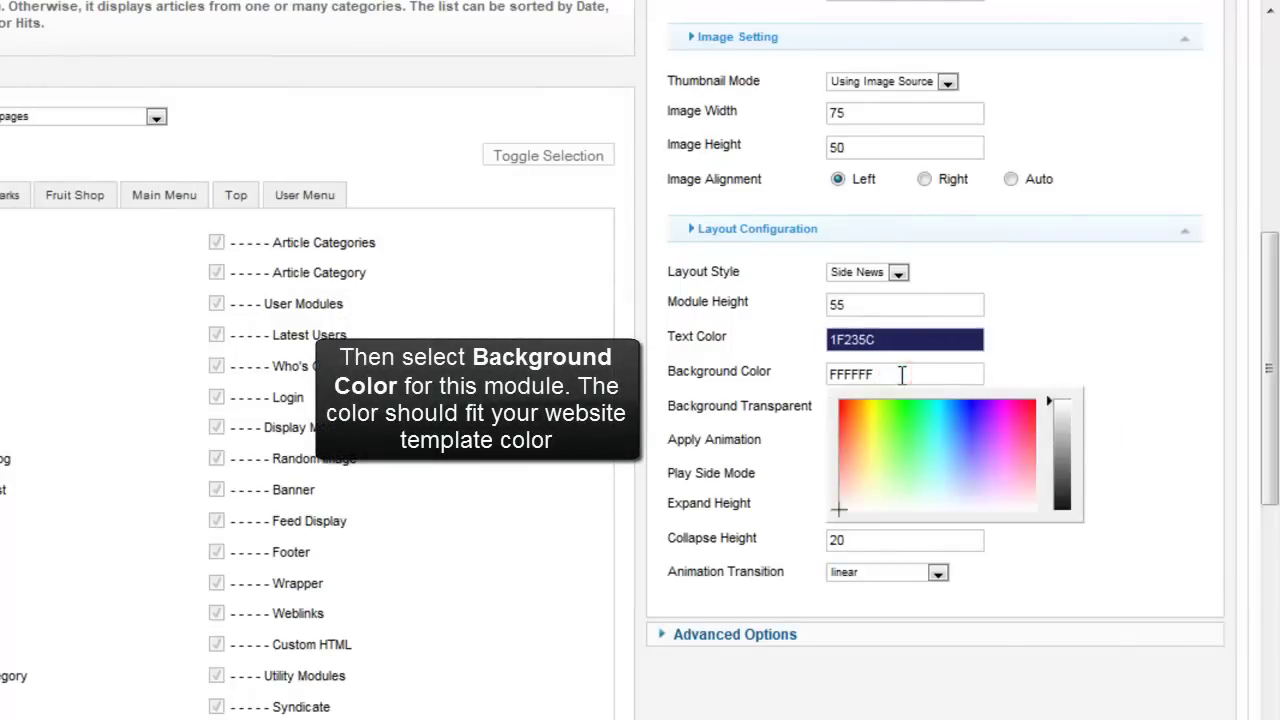
{"action": "left_click_drag", "start_coordinate": [842, 511], "coordinate": [900, 471]}
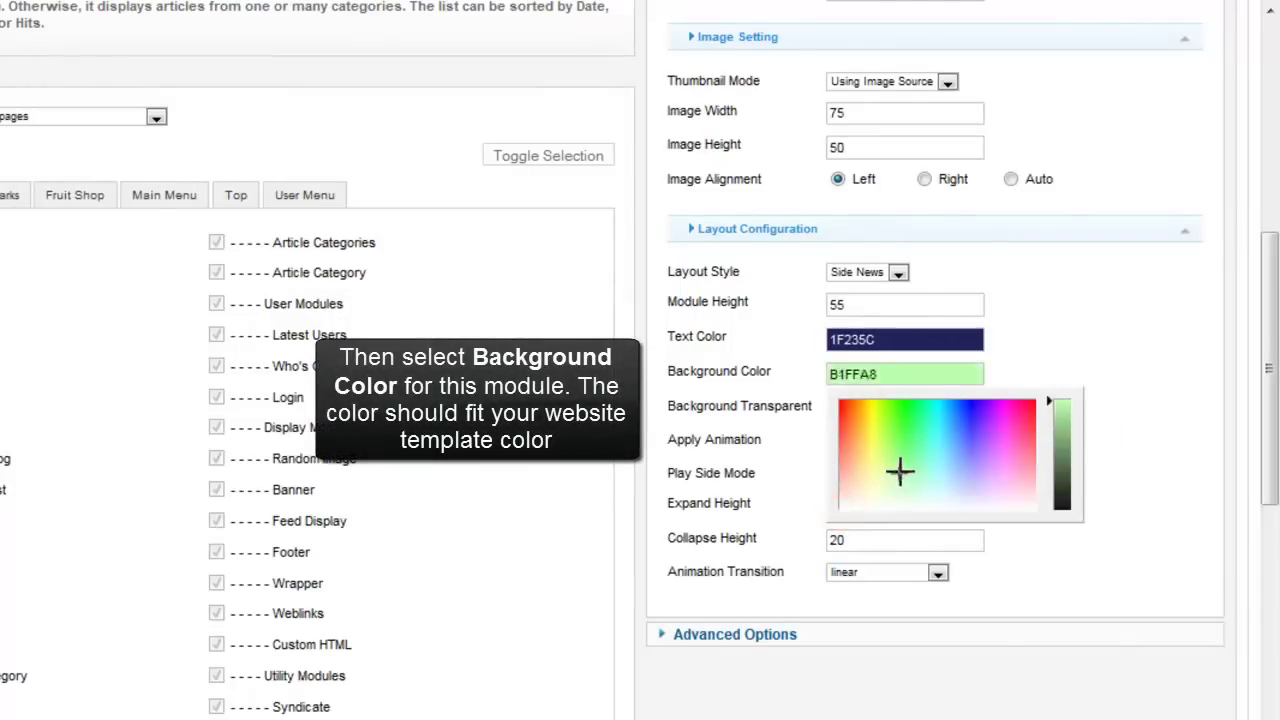
{"action": "left_click", "coordinate": [1049, 404]}
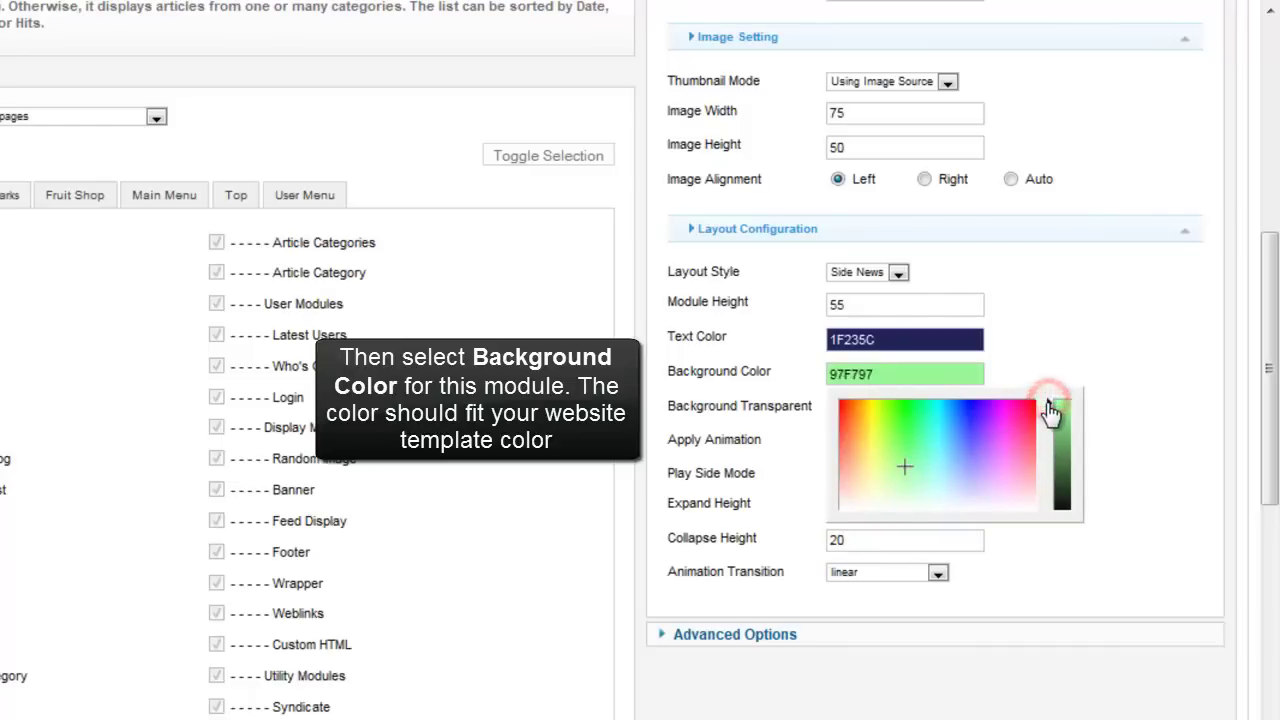
{"action": "left_click", "coordinate": [1108, 417]}
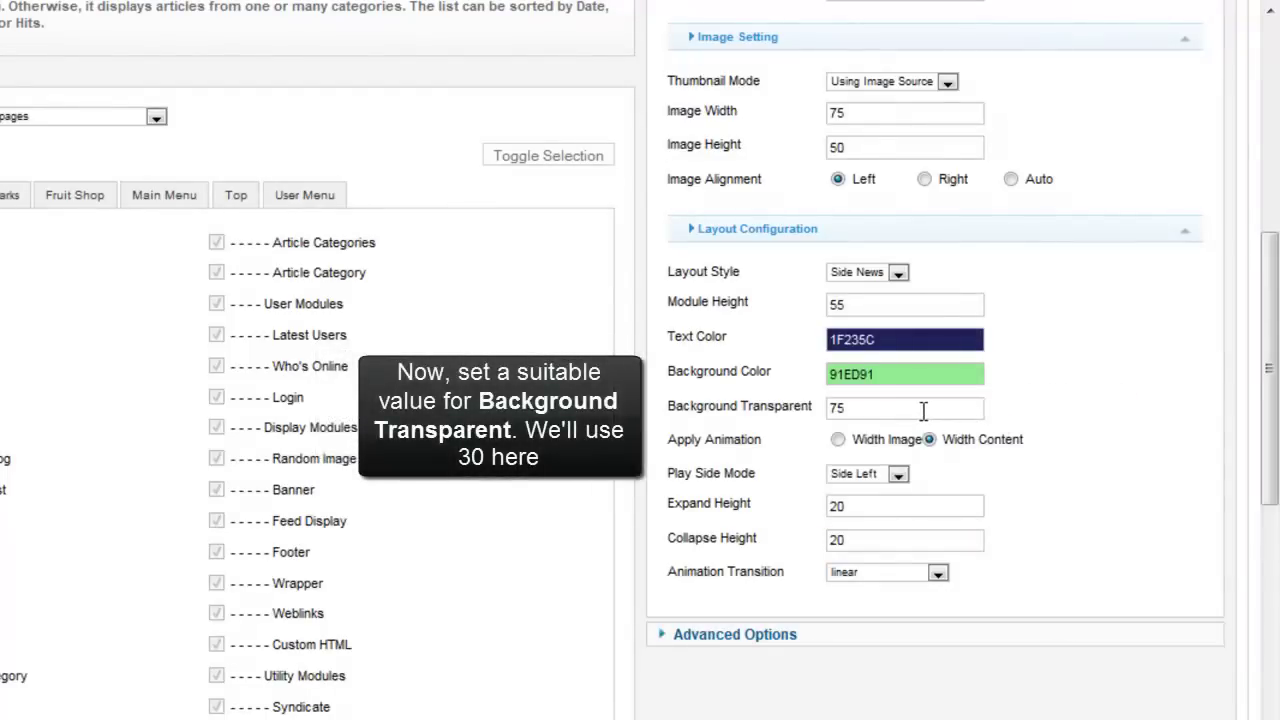
Step: Set the Background Transparent value to 30
{"action": "left_click_drag", "start_coordinate": [917, 410], "coordinate": [828, 405]}
{"action": "type", "text": "30"}
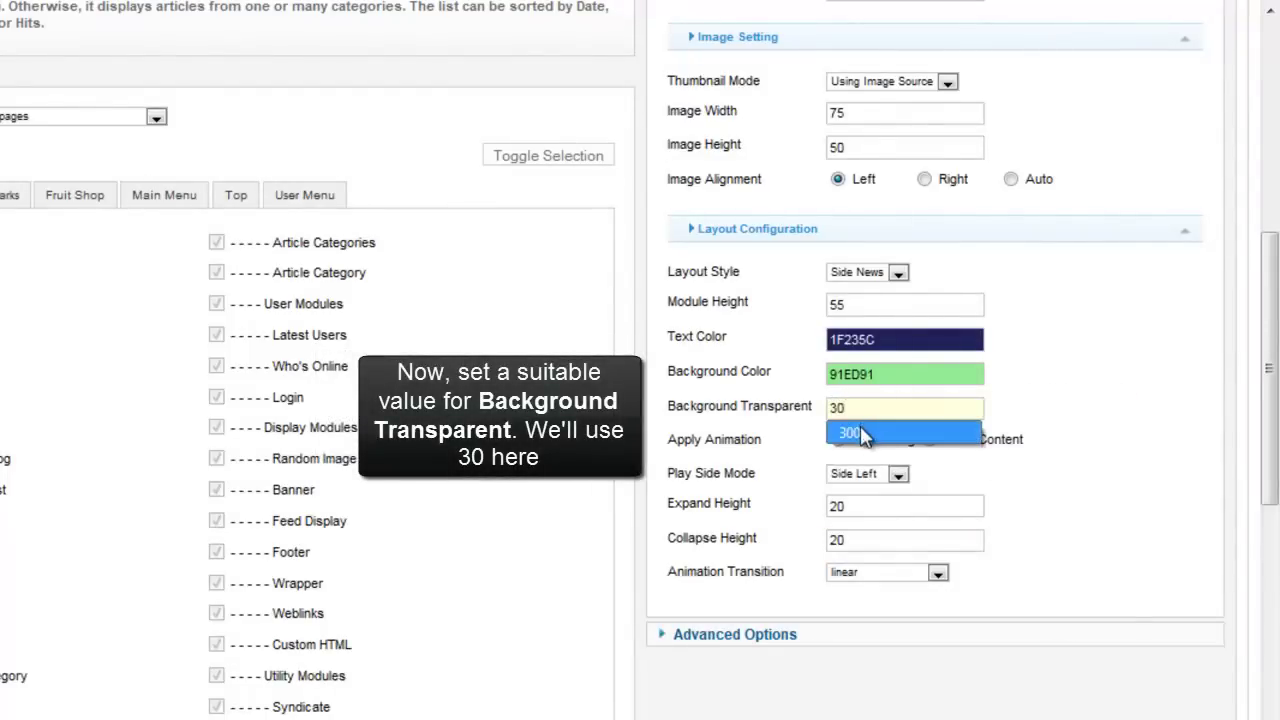
{"action": "left_click", "coordinate": [864, 410]}
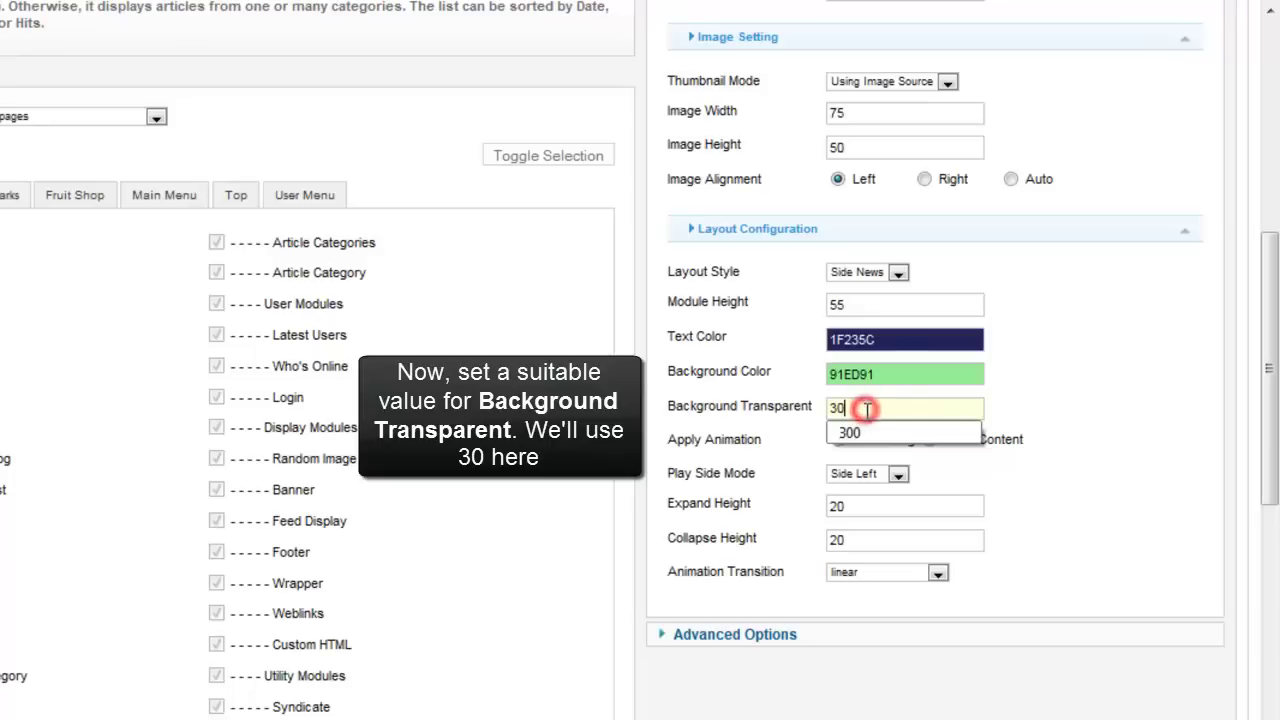
{"action": "left_click", "coordinate": [1012, 450]}
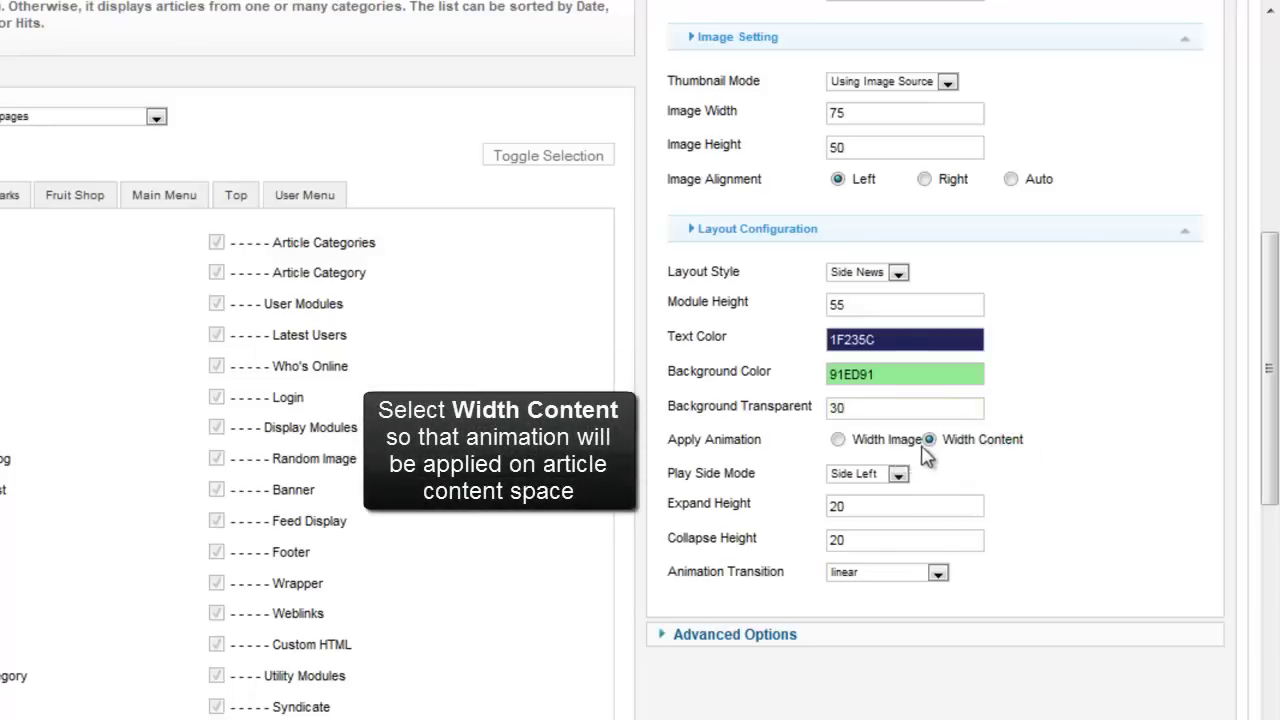
Step: Select Width Content for Apply Animation and Side Left for Play Side Mode
{"action": "left_click", "coordinate": [928, 441]}
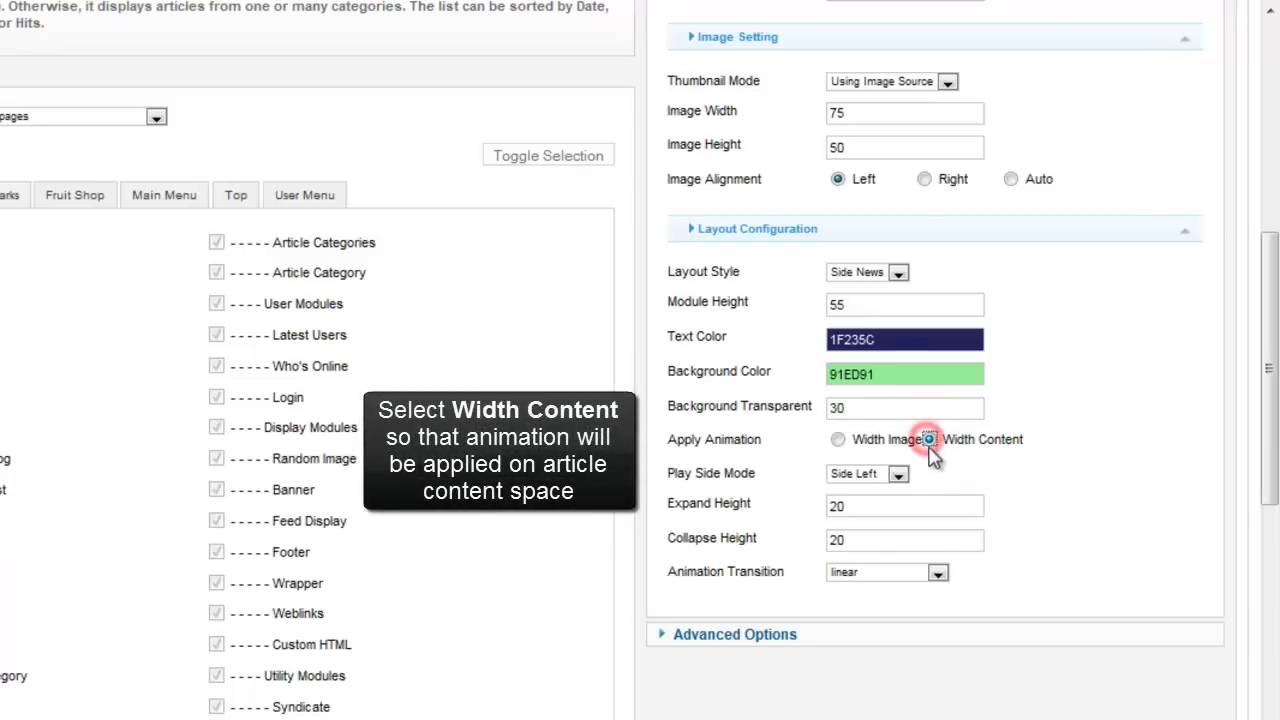
{"action": "left_click", "coordinate": [898, 476]}
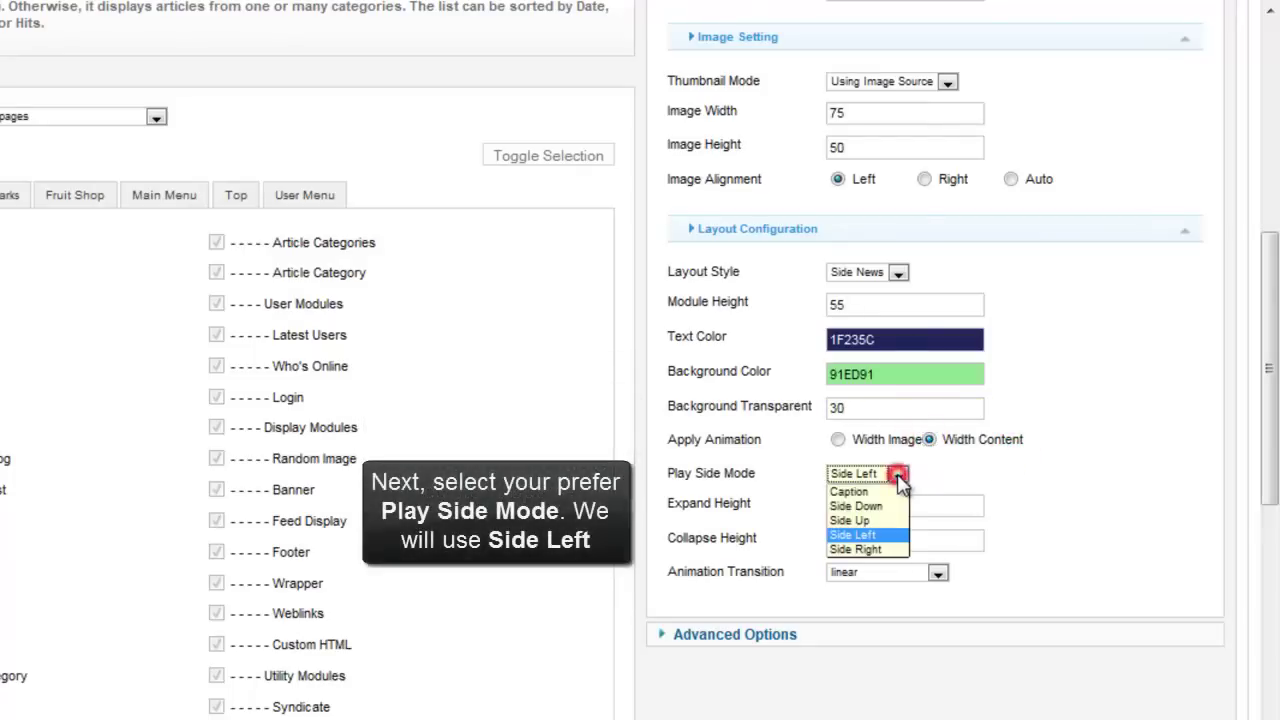
{"action": "left_click", "coordinate": [884, 536]}
Step: Set both Expand Height and Collapse Height to 45
{"action": "left_click", "coordinate": [862, 508]}
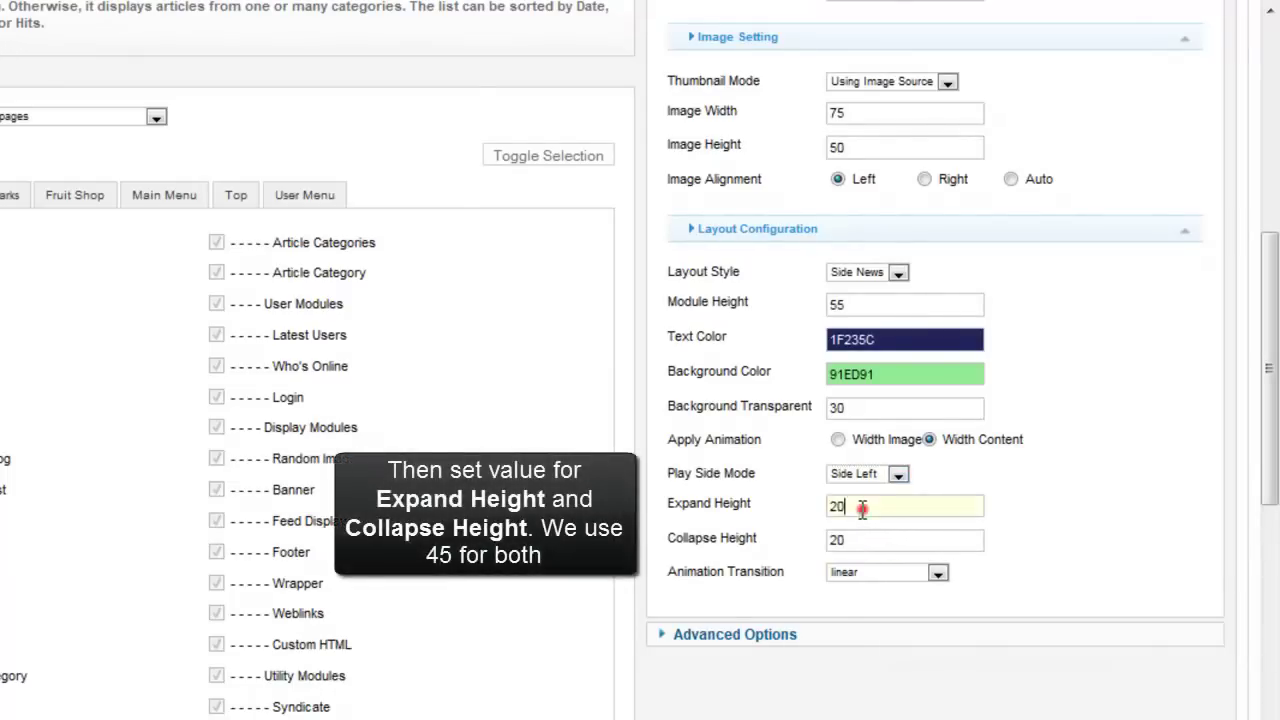
{"action": "left_click_drag", "start_coordinate": [862, 508], "coordinate": [829, 511]}
{"action": "type", "text": "45"}
{"action": "left_click_drag", "start_coordinate": [860, 540], "coordinate": [833, 542]}
{"action": "type", "text": "45"}
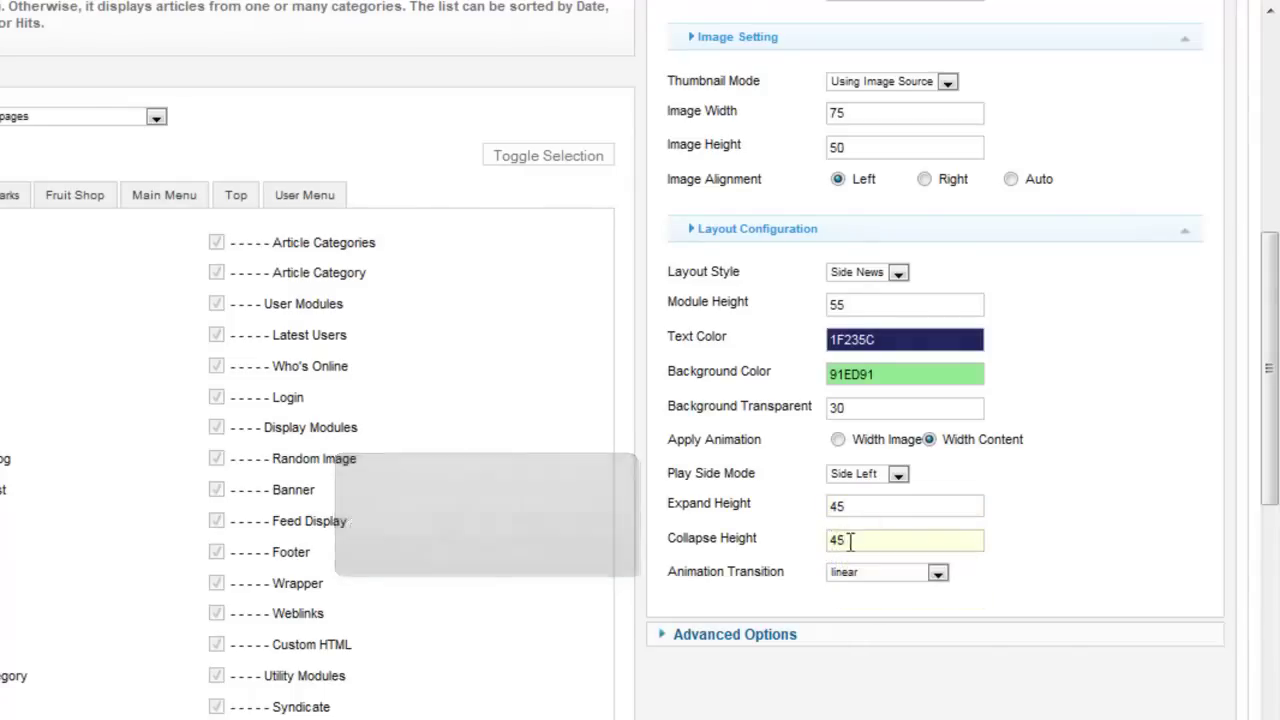
Step: Select linear as the Animation Transition and save the module settings
{"action": "left_click", "coordinate": [937, 575]}
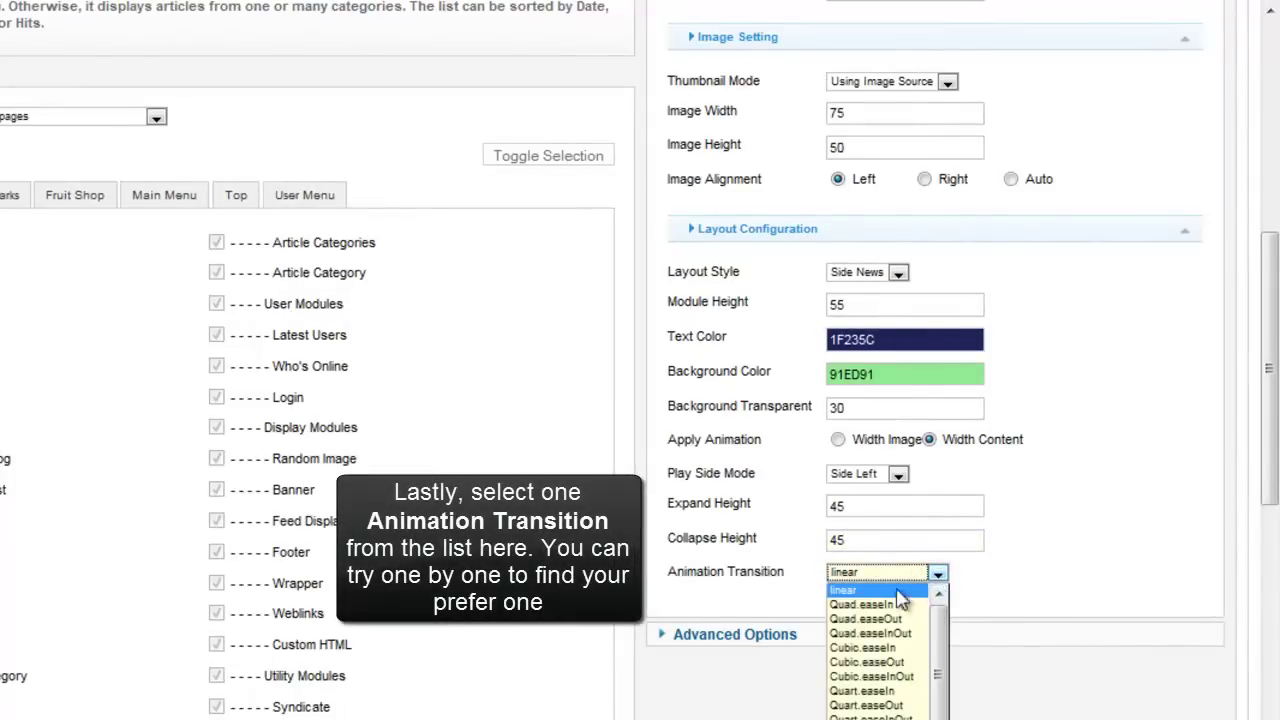
{"action": "left_click", "coordinate": [862, 592]}
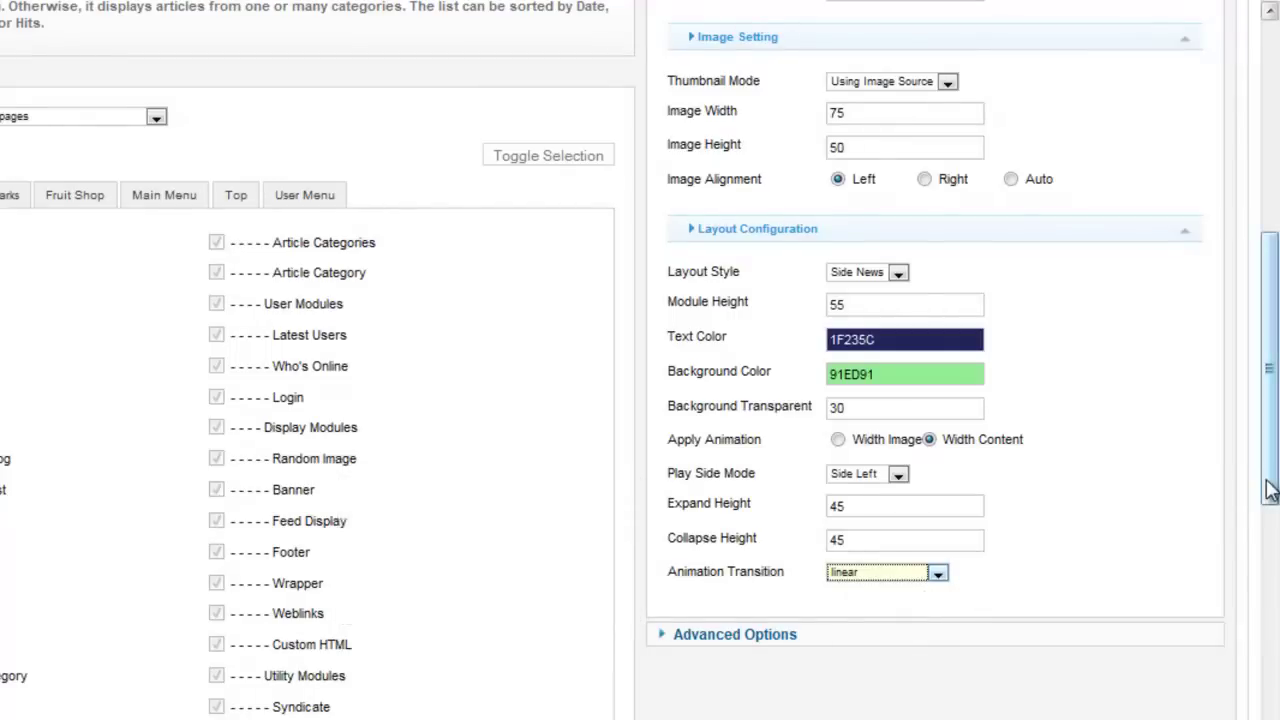
{"action": "left_click_drag", "start_coordinate": [1270, 490], "coordinate": [1270, 270]}
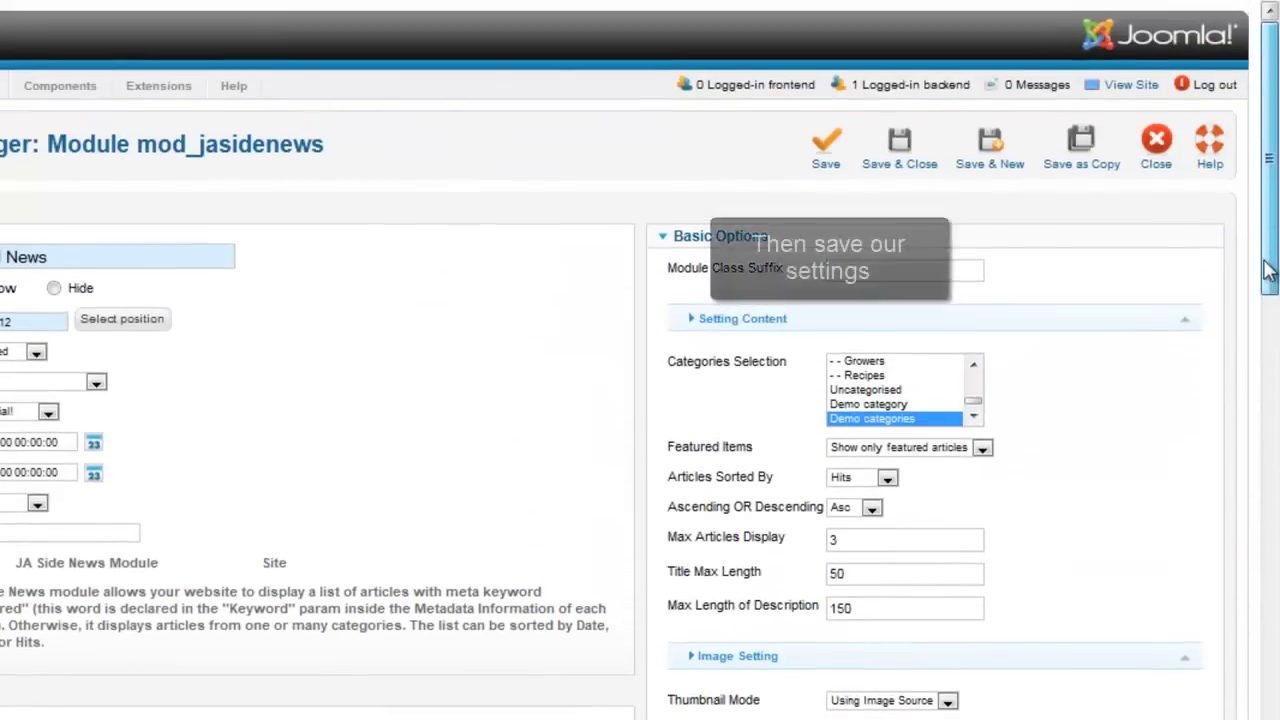
{"action": "left_click", "coordinate": [815, 172]}
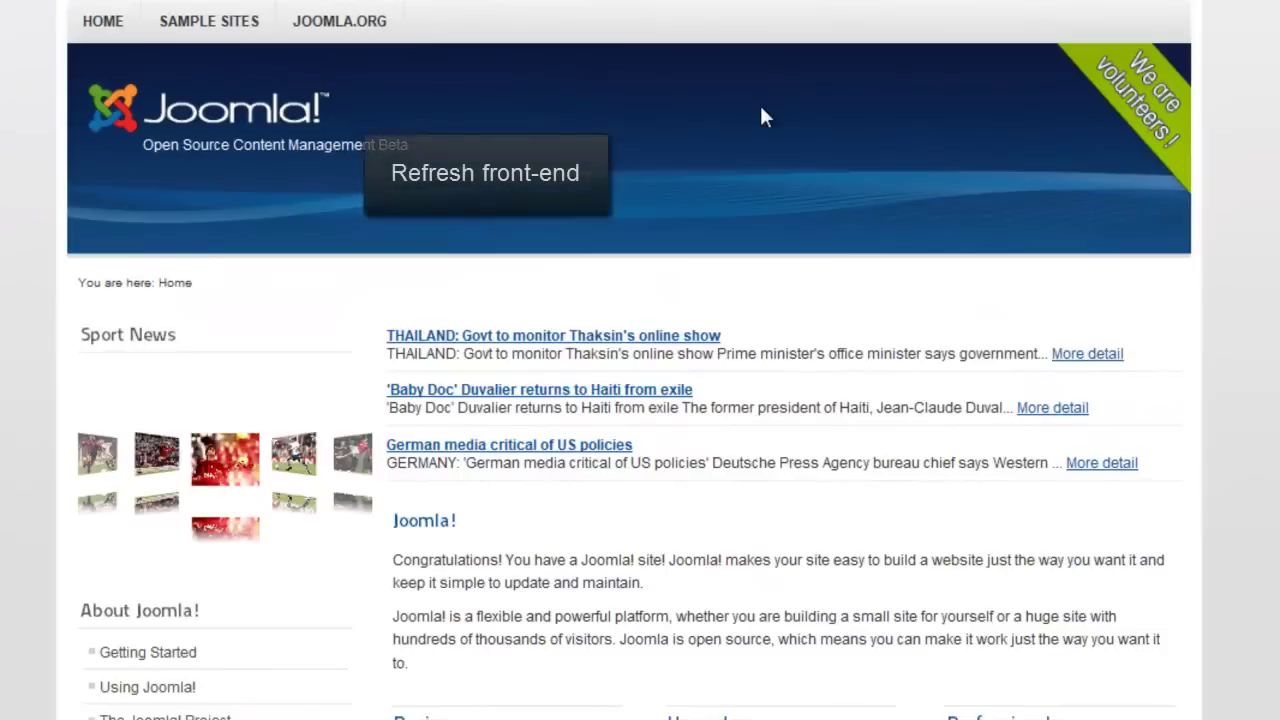
Step: Reload the front-end home page and check the Side News layout, background color and article list
{"action": "right_click", "coordinate": [765, 117]}
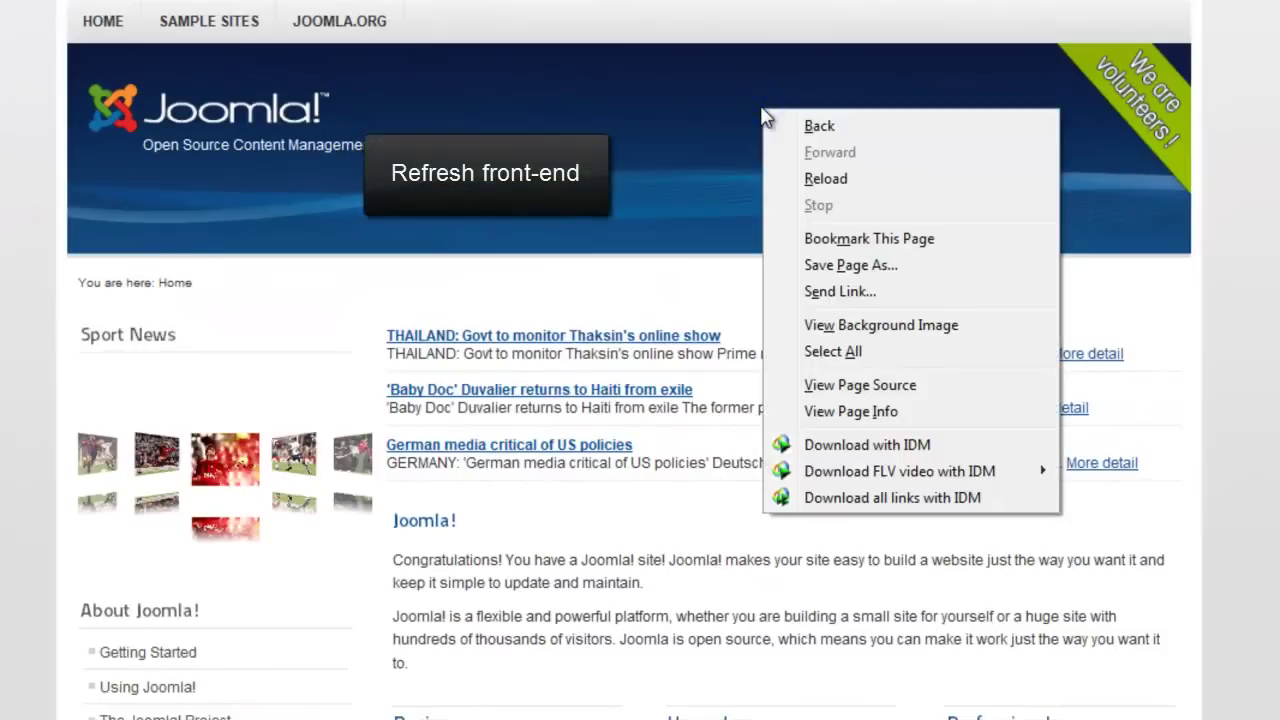
{"action": "left_click", "coordinate": [812, 178]}
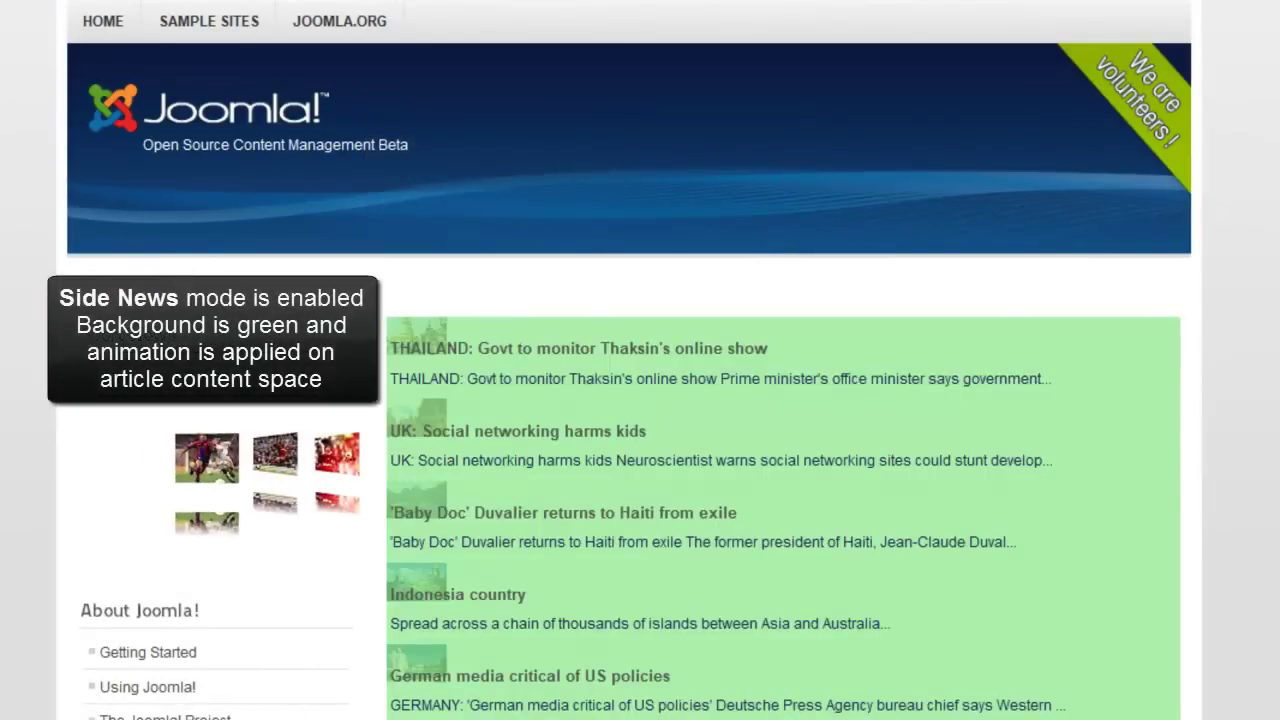
{"action": "scroll", "coordinate": [640, 400], "scroll_direction": "down", "scroll_amount": 2}
{"action": "scroll", "coordinate": [725, 173], "scroll_direction": "down", "scroll_amount": 2}
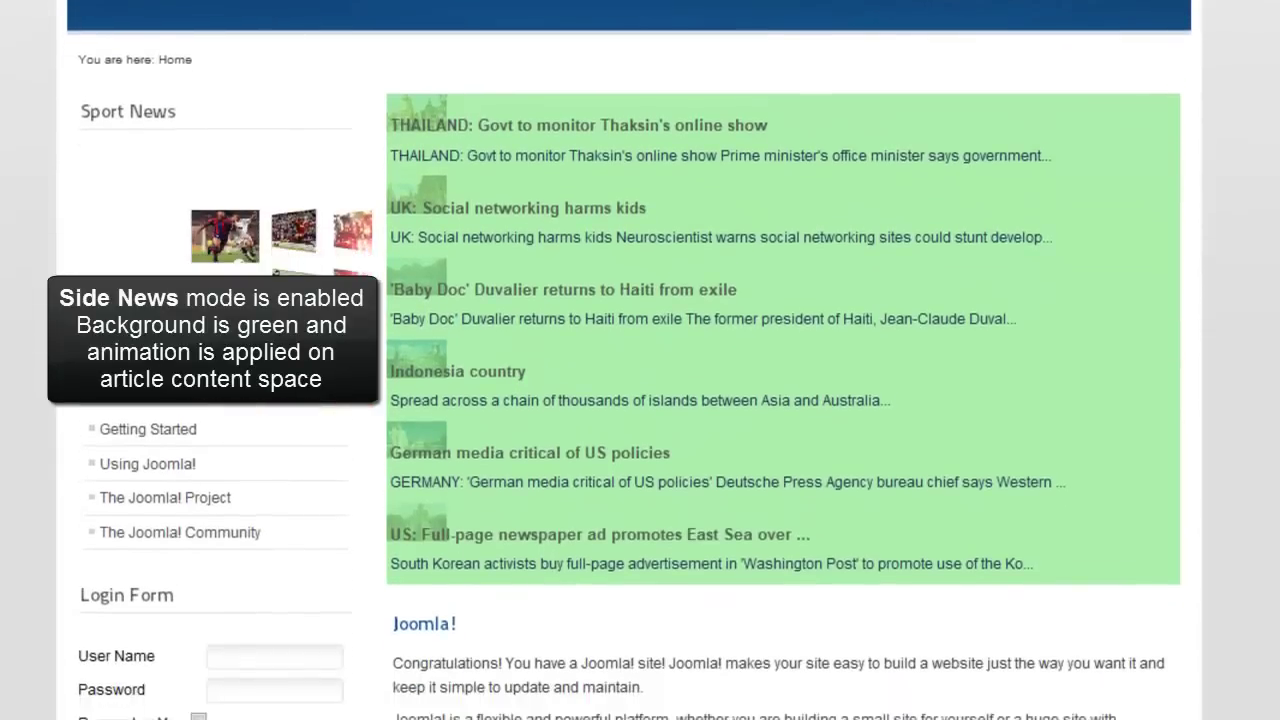